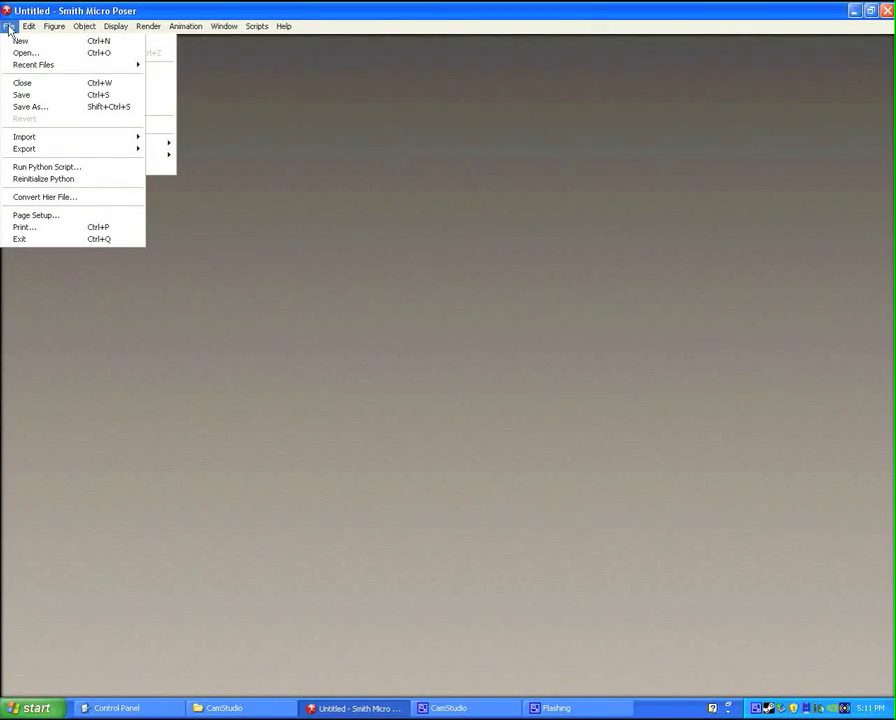
# Create a new scene and confirm its preview dimensions at 853 wide by 480 high
pyautogui.click(10, 24)
pyautogui.click(10, 26)
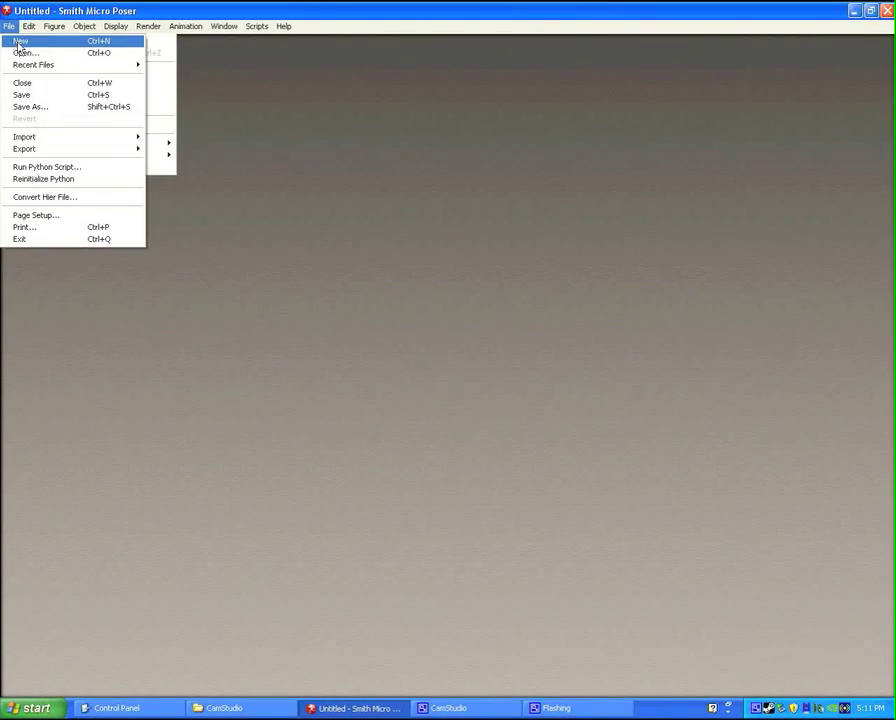
pyautogui.click(20, 41)
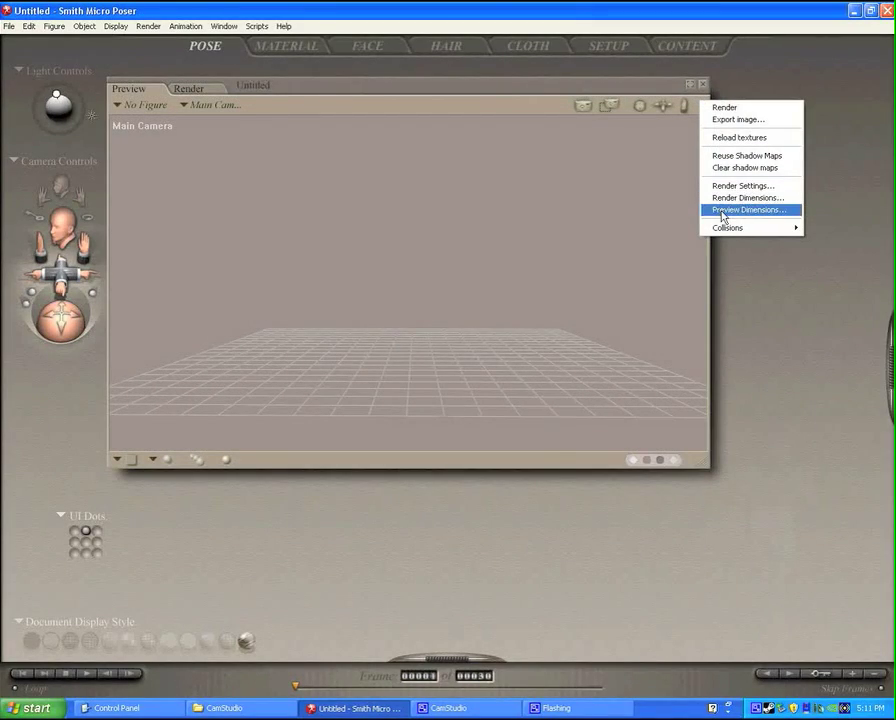
pyautogui.click(722, 212)
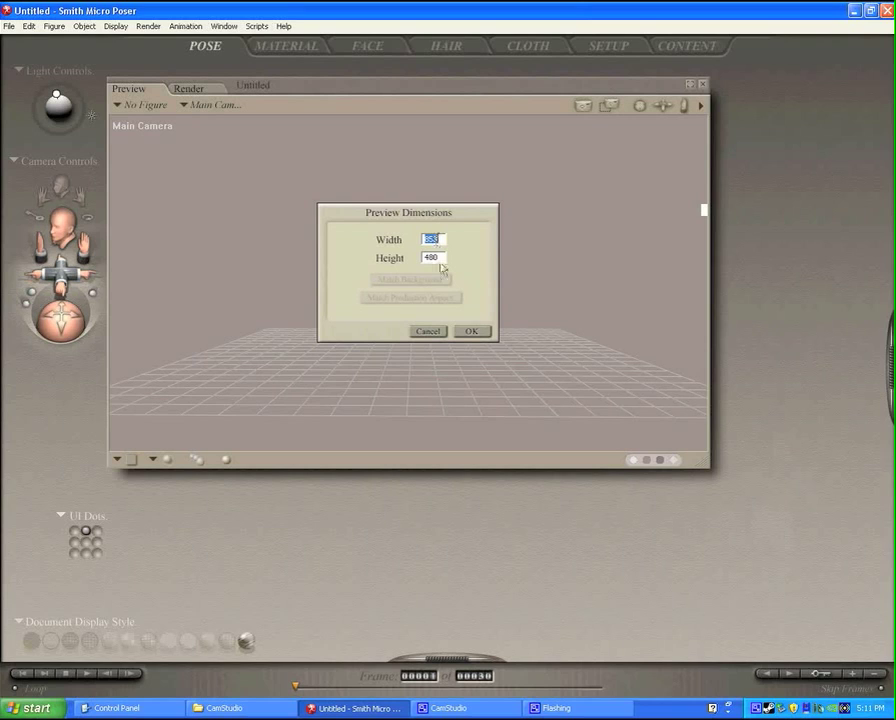
pyautogui.click(478, 333)
# Set the render dimensions to render to exact resolution at 853 by 480 pixels
pyautogui.click(700, 104)
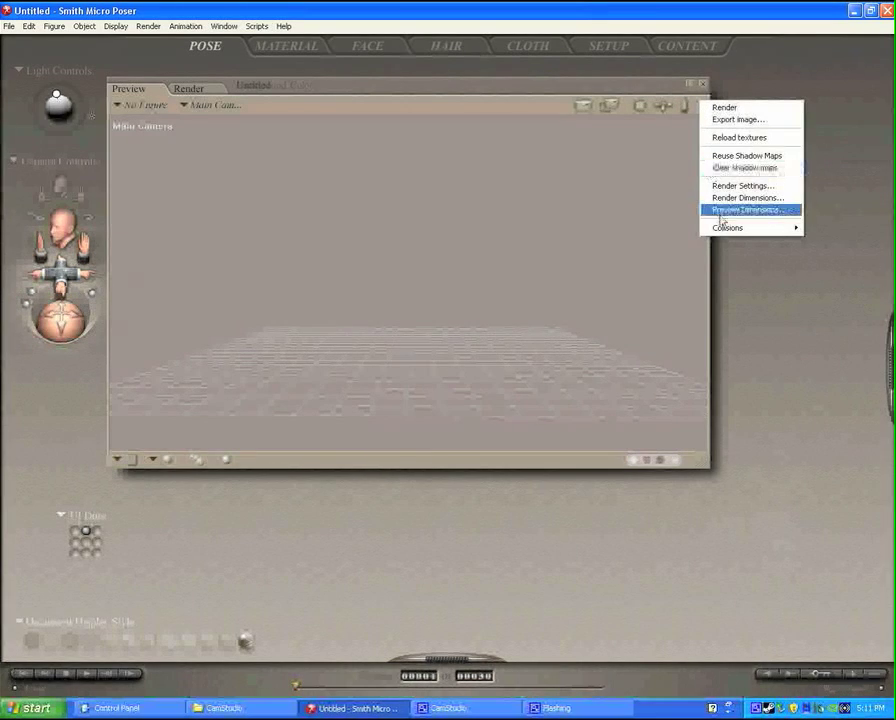
pyautogui.click(722, 199)
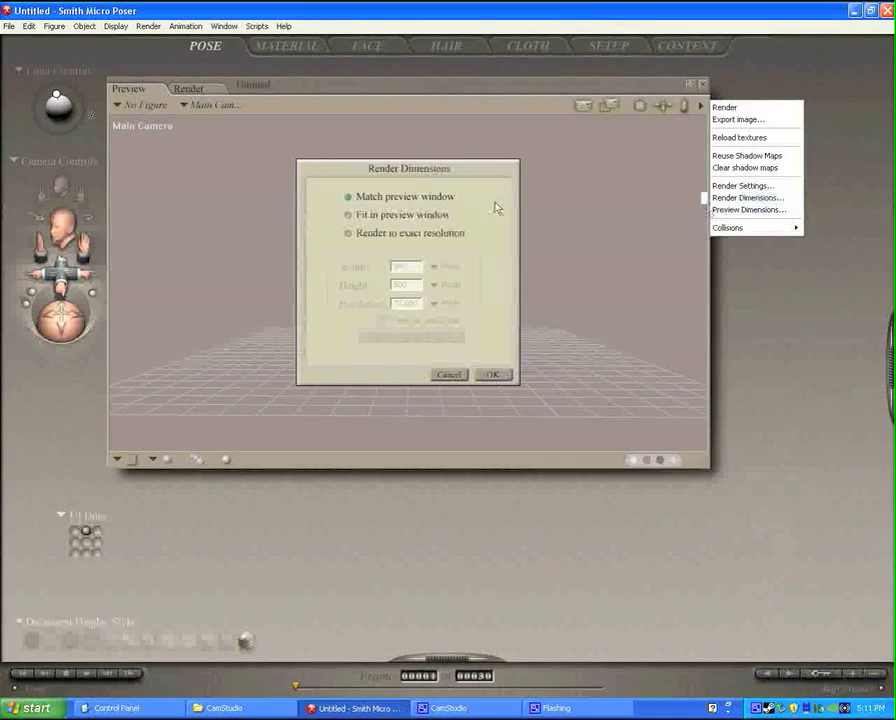
pyautogui.click(348, 234)
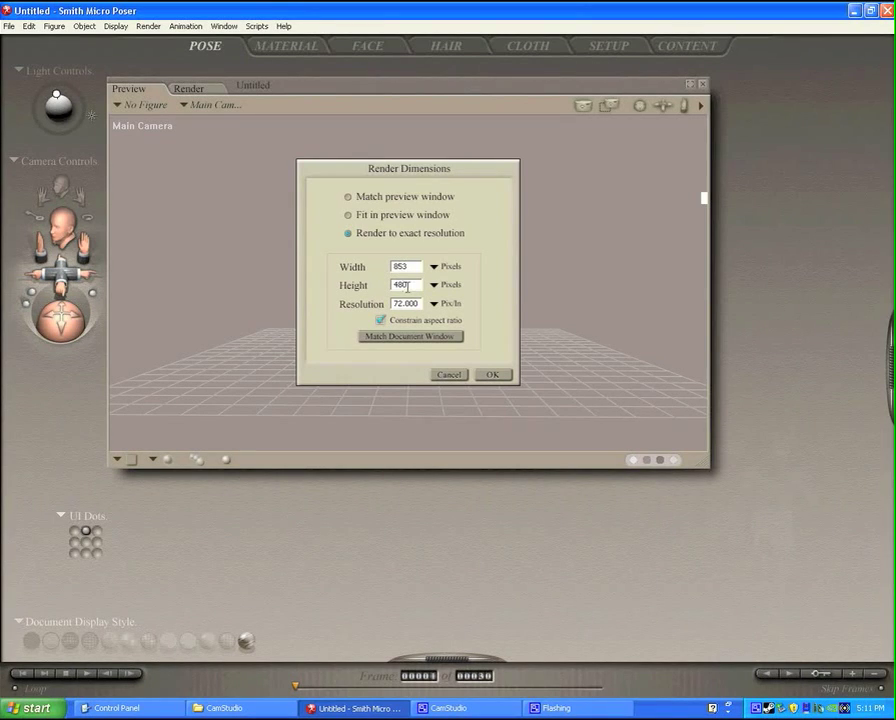
pyautogui.click(499, 377)
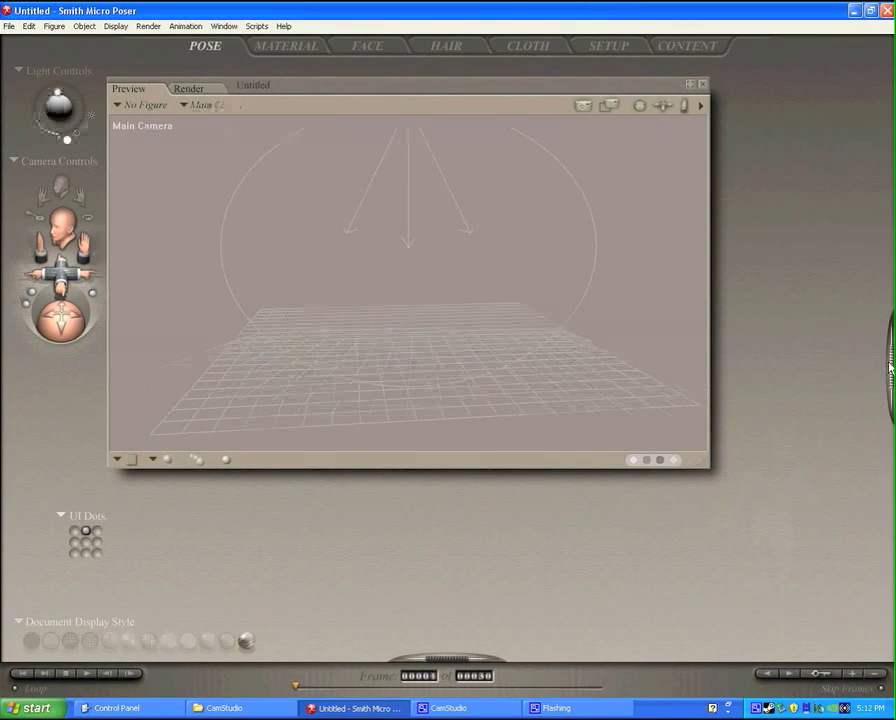
# Load the Victoria 4.2 figure from the DAZ People figure library into the scene
pyautogui.click(889, 369)
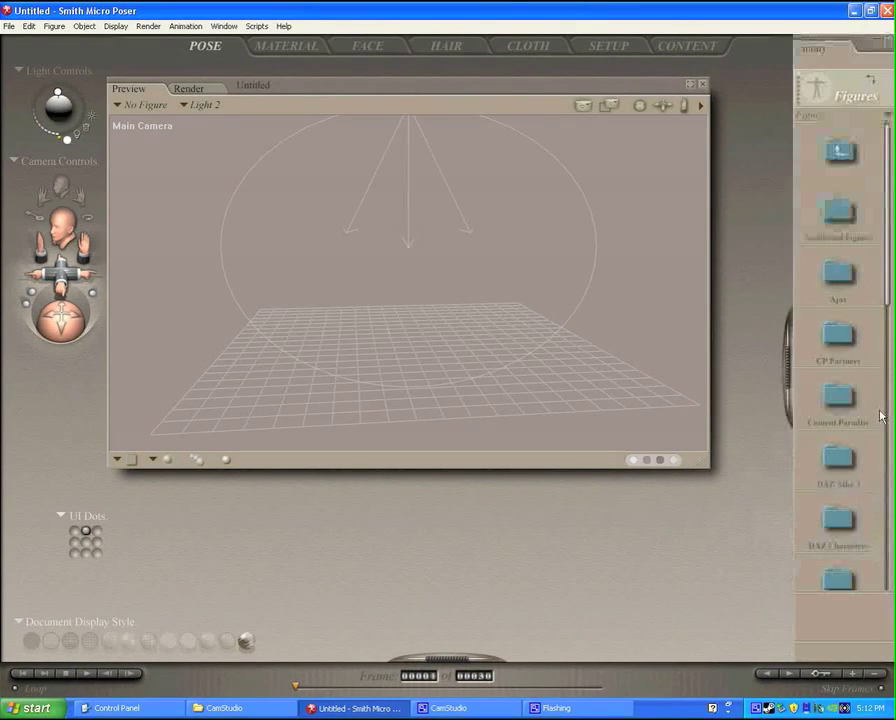
pyautogui.click(887, 117)
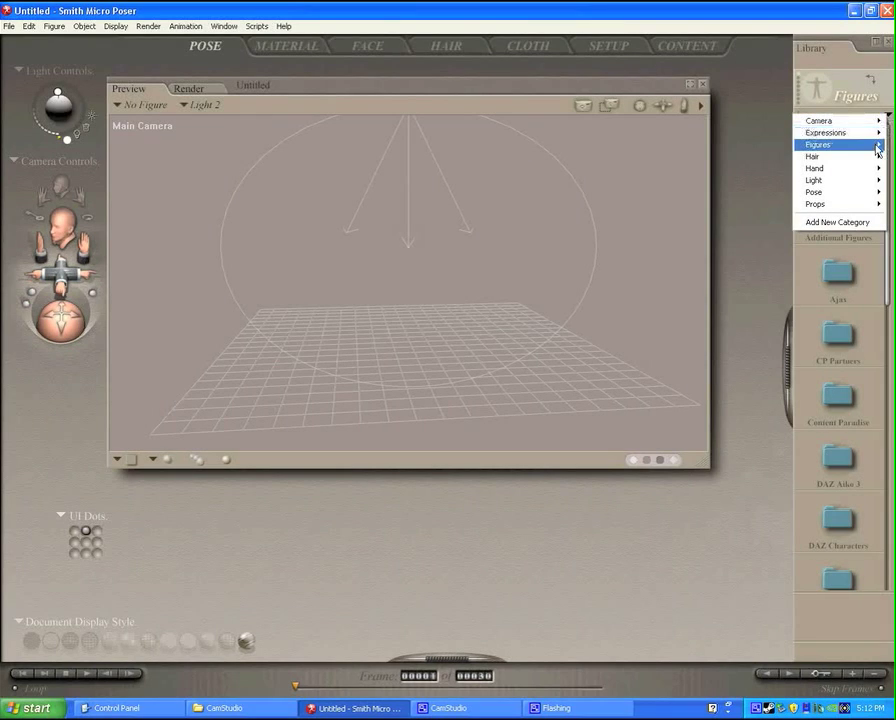
pyautogui.moveTo(877, 148)
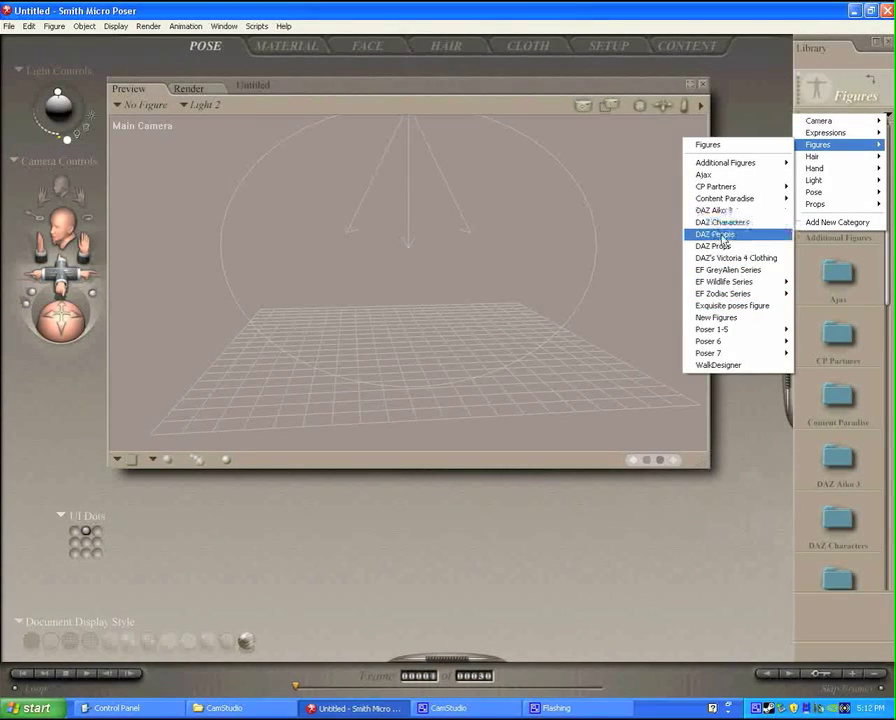
pyautogui.click(720, 234)
pyautogui.moveTo(889, 221); pyautogui.dragTo(889, 455)
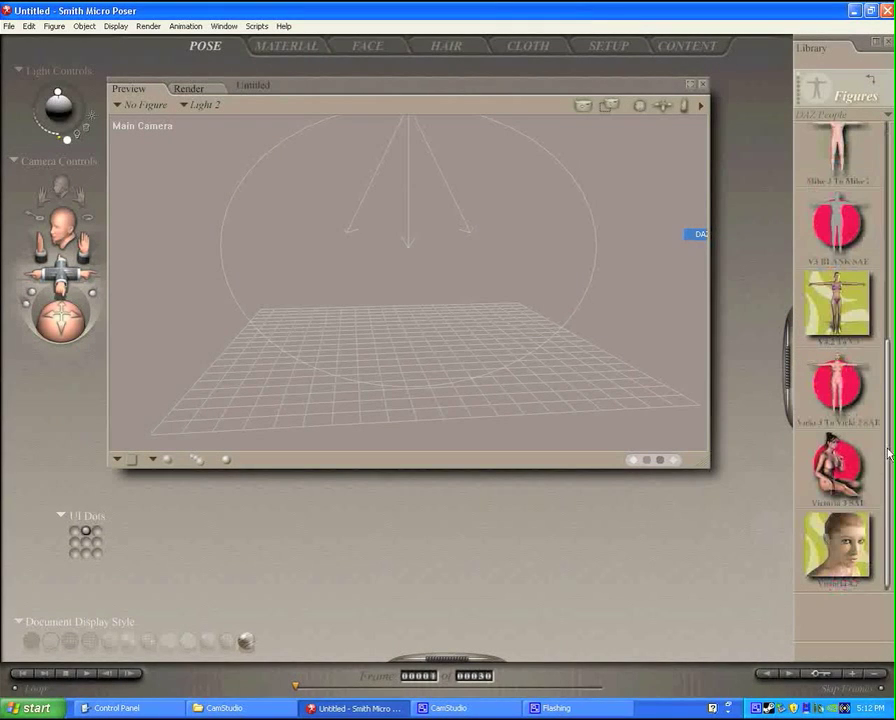
pyautogui.click(849, 548)
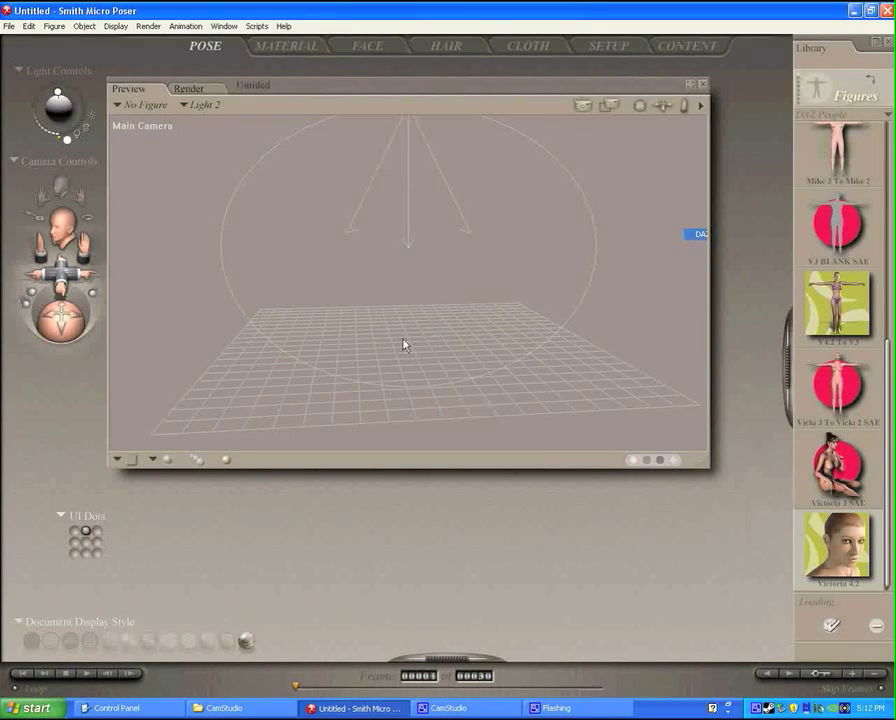
pyautogui.moveTo(61, 275); pyautogui.dragTo(61, 313)
pyautogui.moveTo(82, 240); pyautogui.dragTo(82, 275)
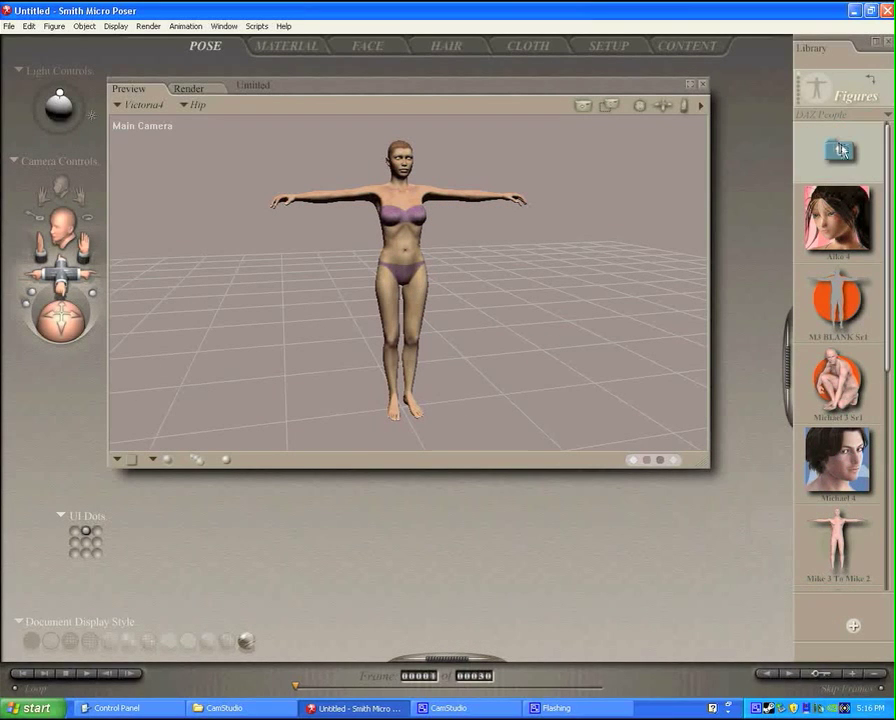
# Switch the library to the Victoria 4 RUNTIME and open its Fawne V4 figures category
pyautogui.click(843, 150)
pyautogui.click(842, 150)
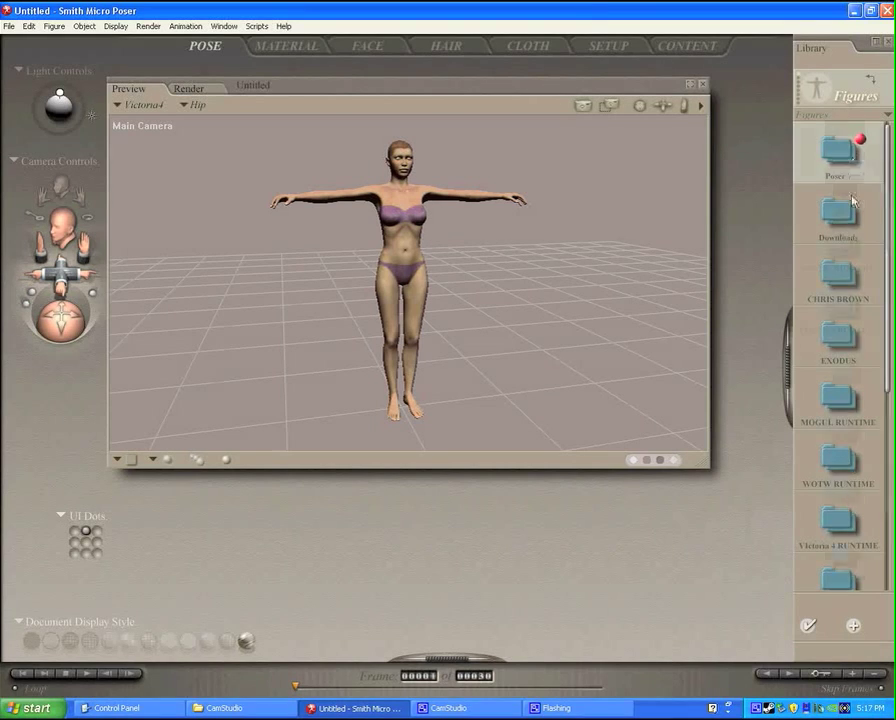
pyautogui.moveTo(888, 270); pyautogui.dragTo(888, 463)
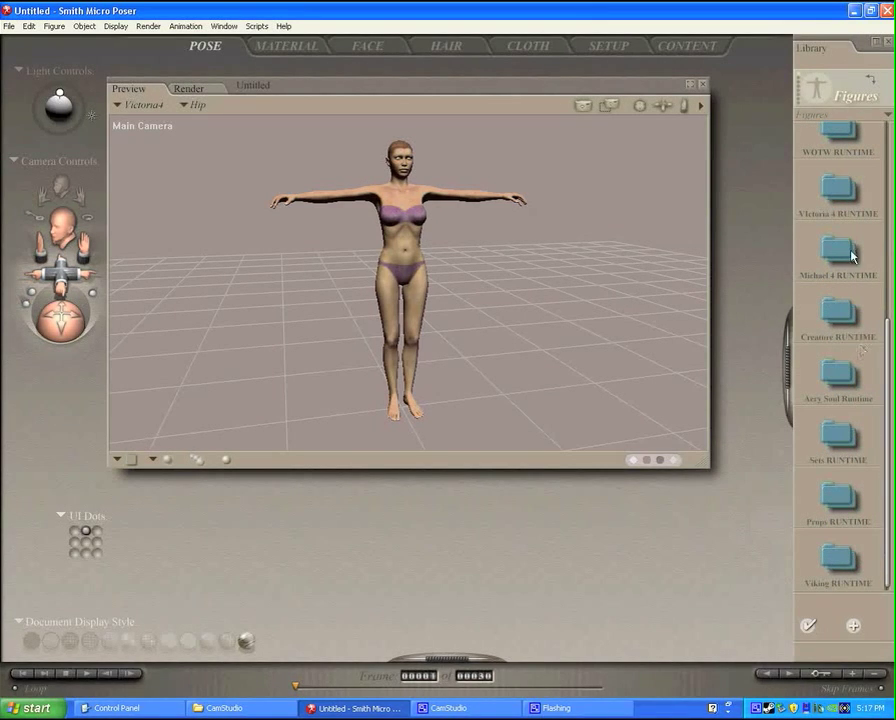
pyautogui.click(838, 190)
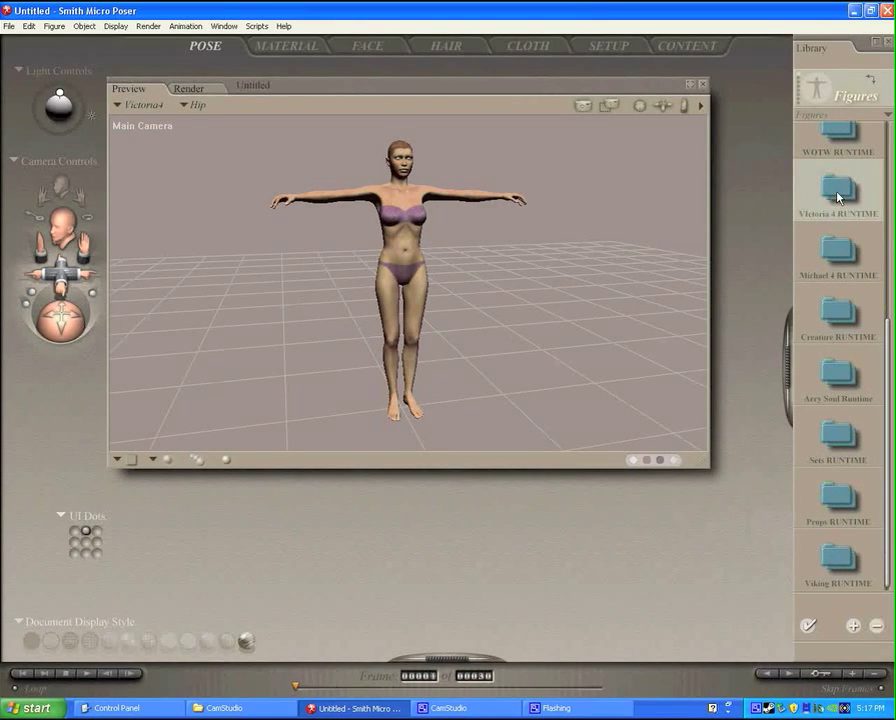
pyautogui.click(886, 117)
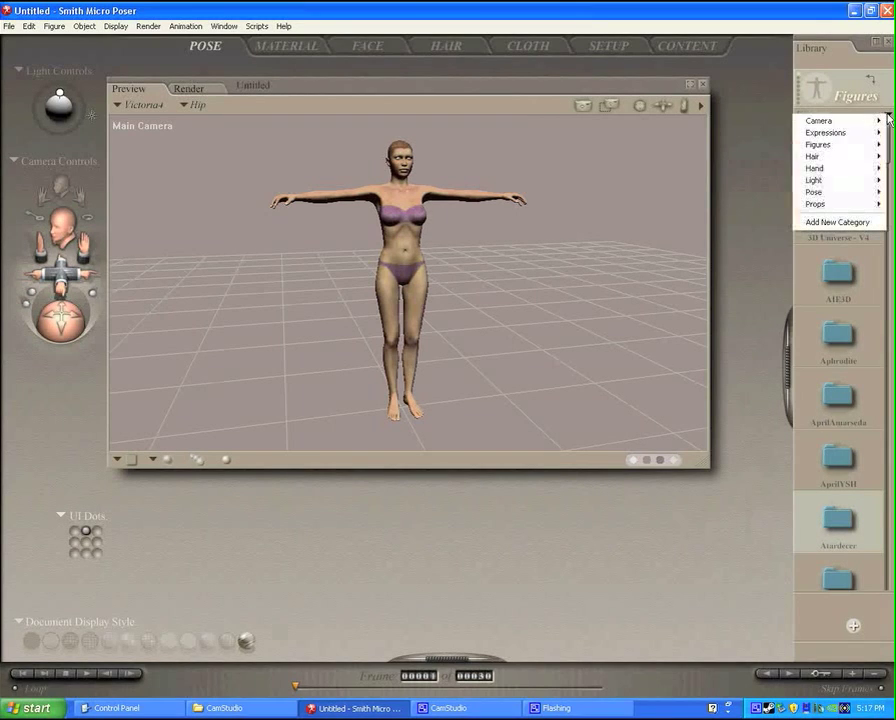
pyautogui.moveTo(848, 197)
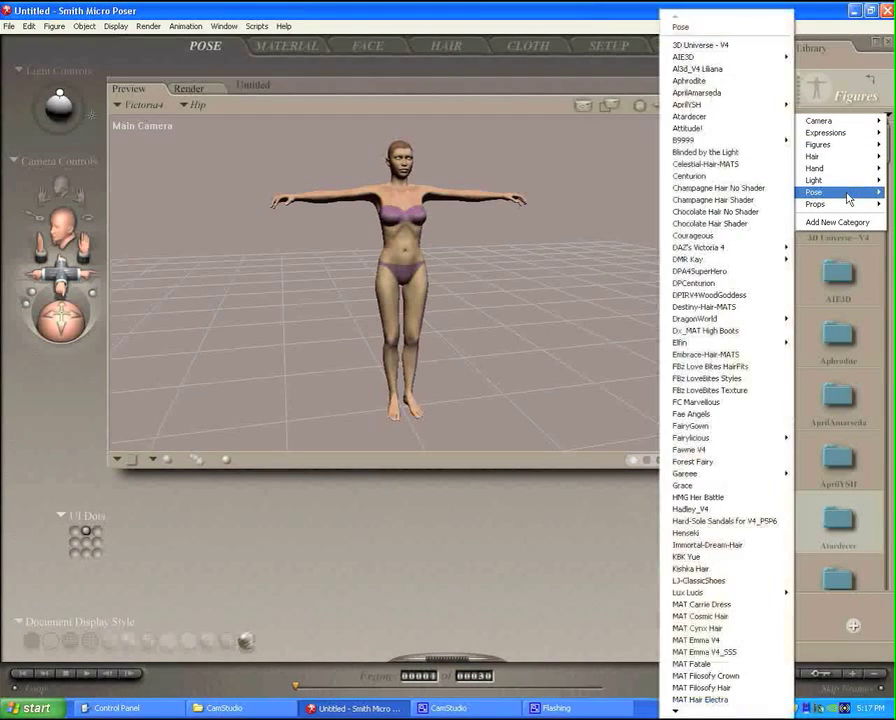
pyautogui.moveTo(854, 147)
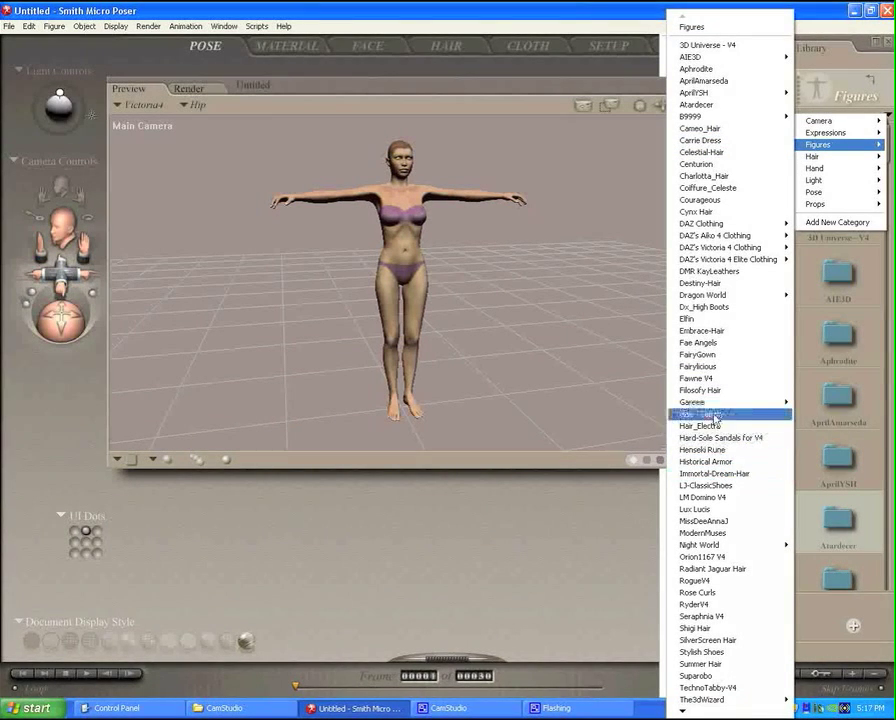
pyautogui.click(700, 379)
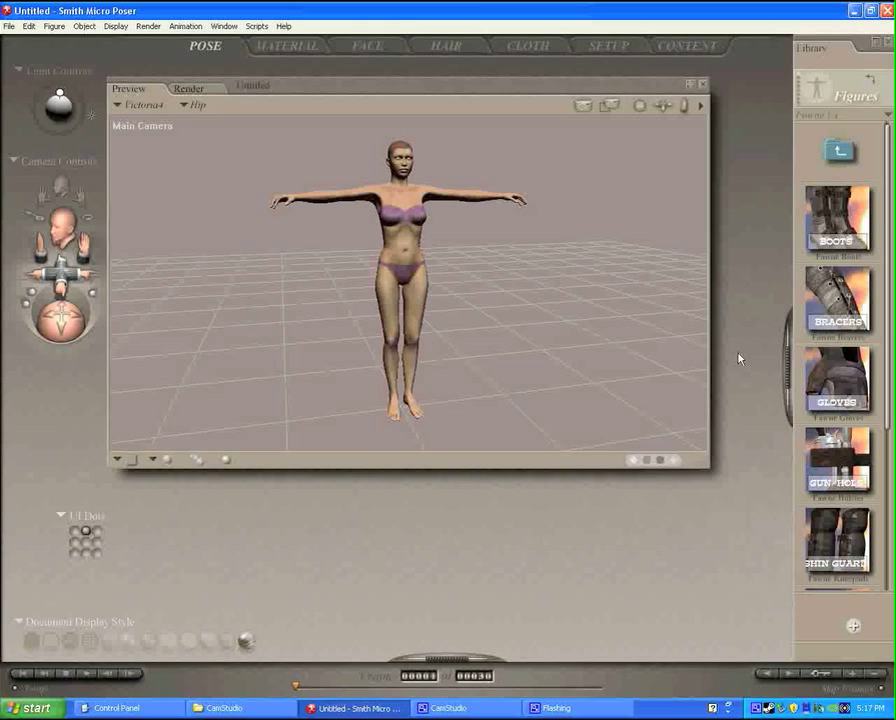
# Add the Fawne Top to the scene and conform it to Victoria4
pyautogui.moveTo(886, 130); pyautogui.dragTo(890, 466)
pyautogui.click(840, 467)
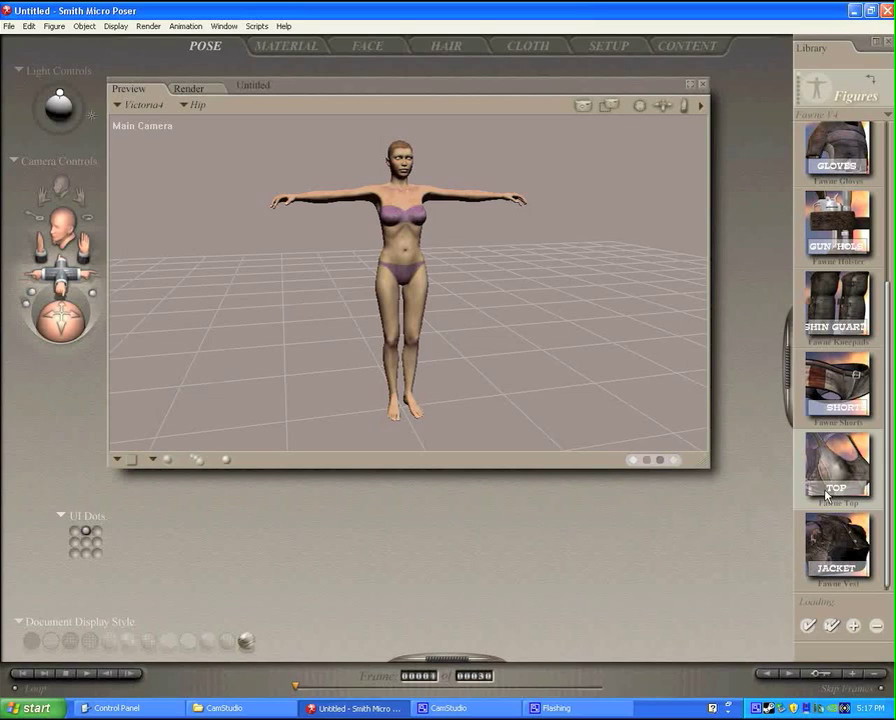
pyautogui.click(54, 26)
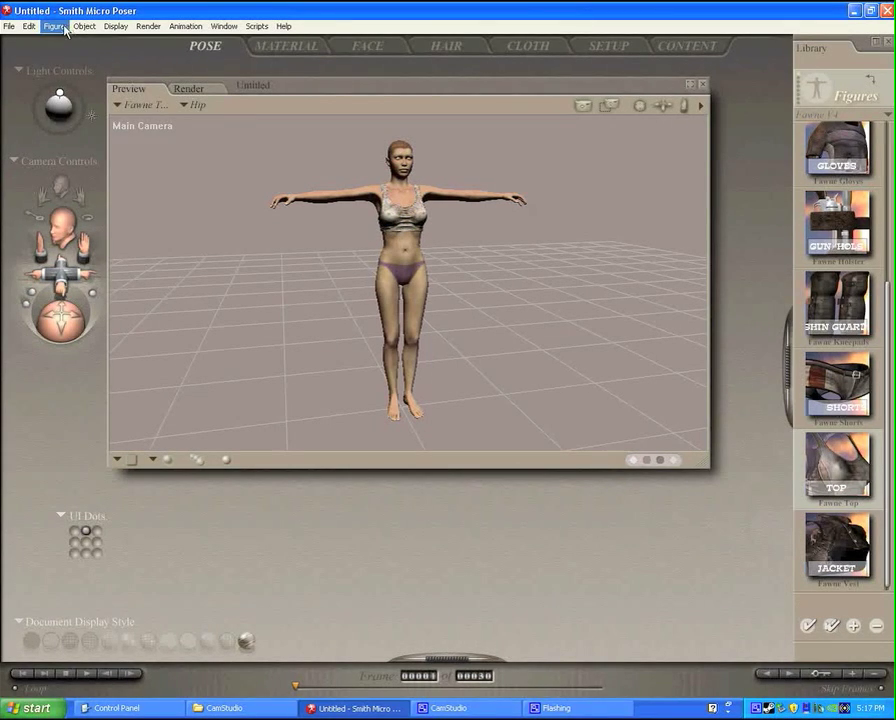
pyautogui.click(66, 76)
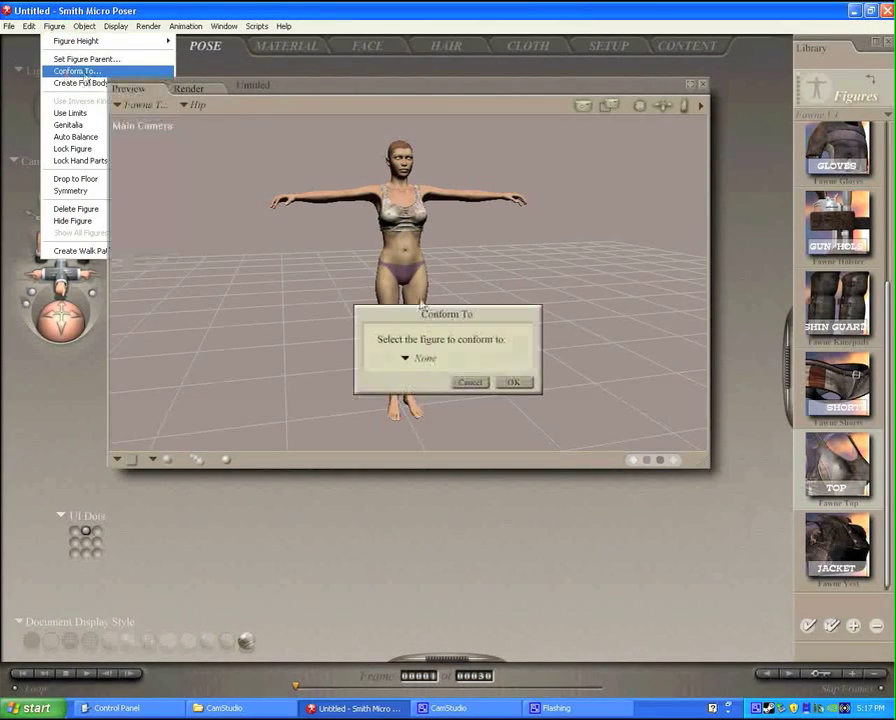
pyautogui.click(424, 360)
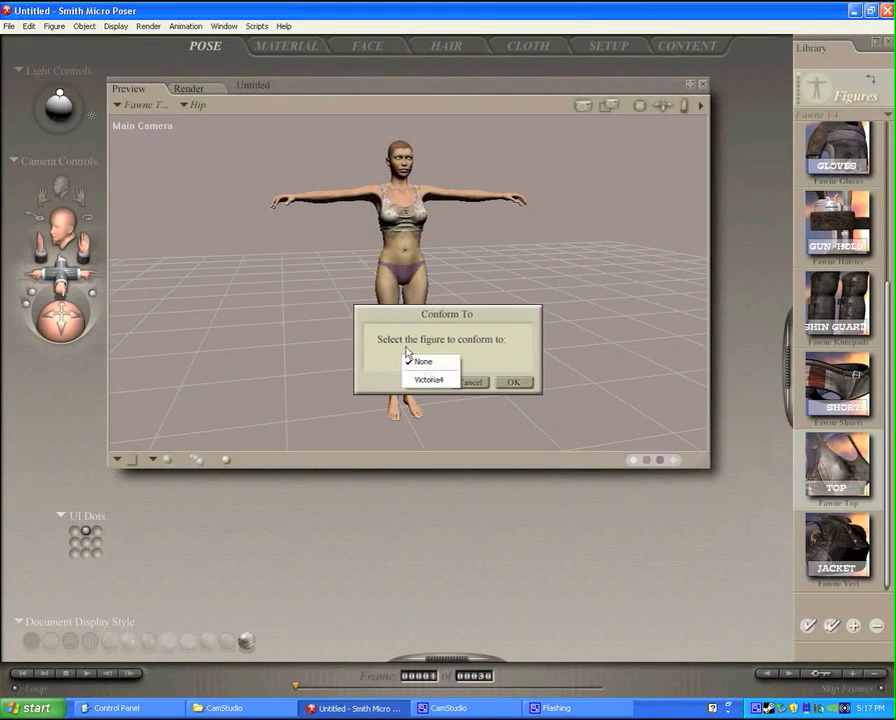
pyautogui.click(428, 380)
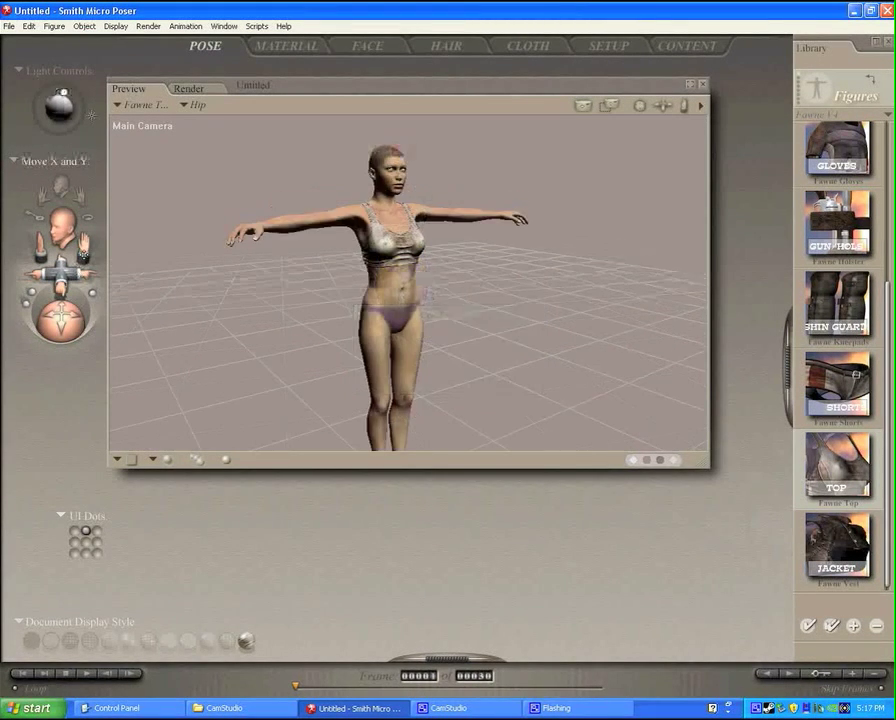
# Add the Fawne Kneepads to the scene and conform them to Victoria4
pyautogui.moveTo(83, 250); pyautogui.dragTo(82, 232)
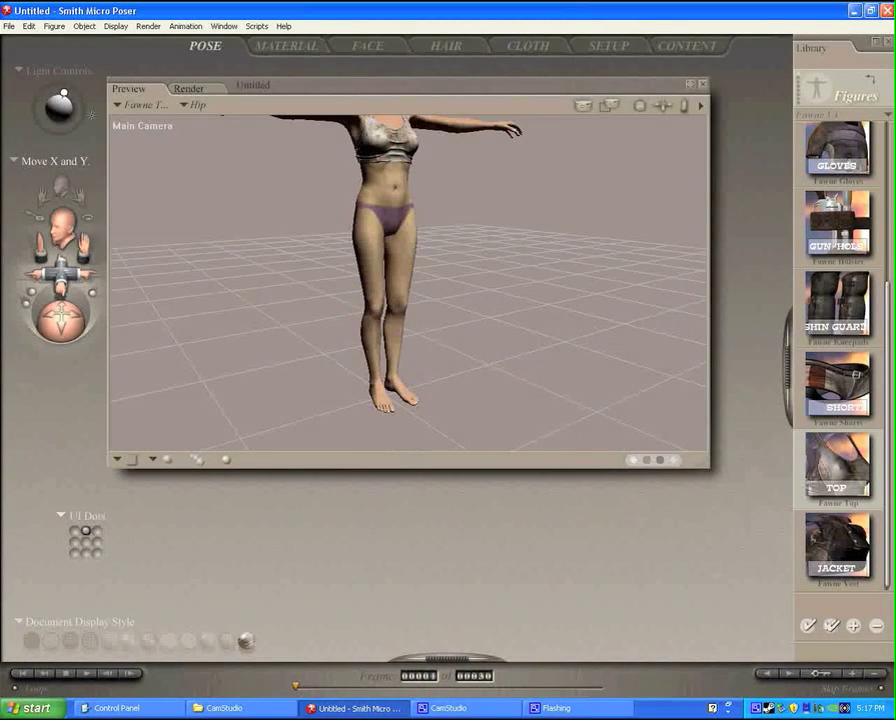
pyautogui.click(839, 308)
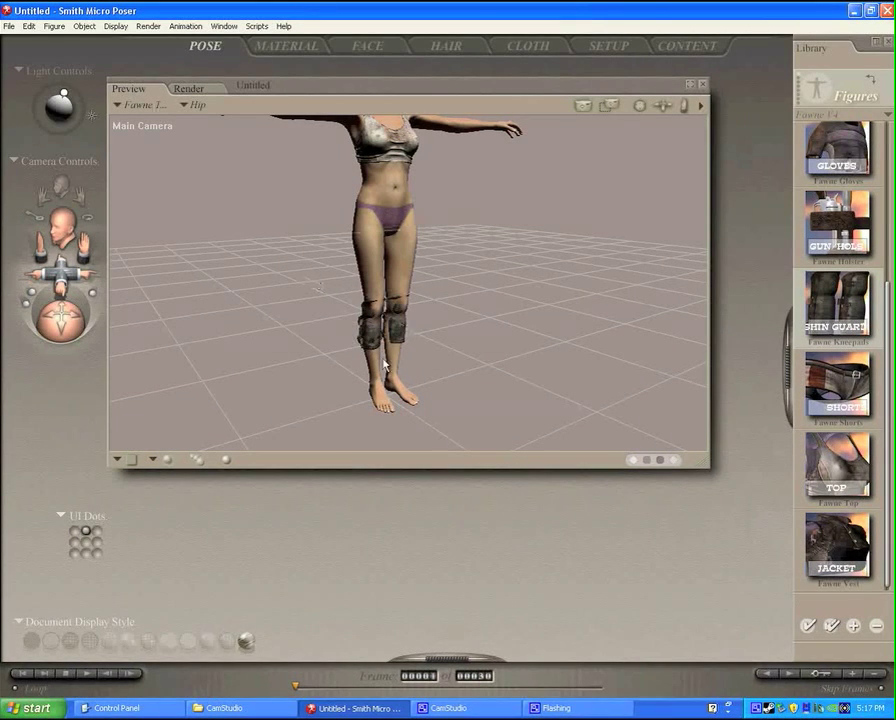
pyautogui.click(53, 27)
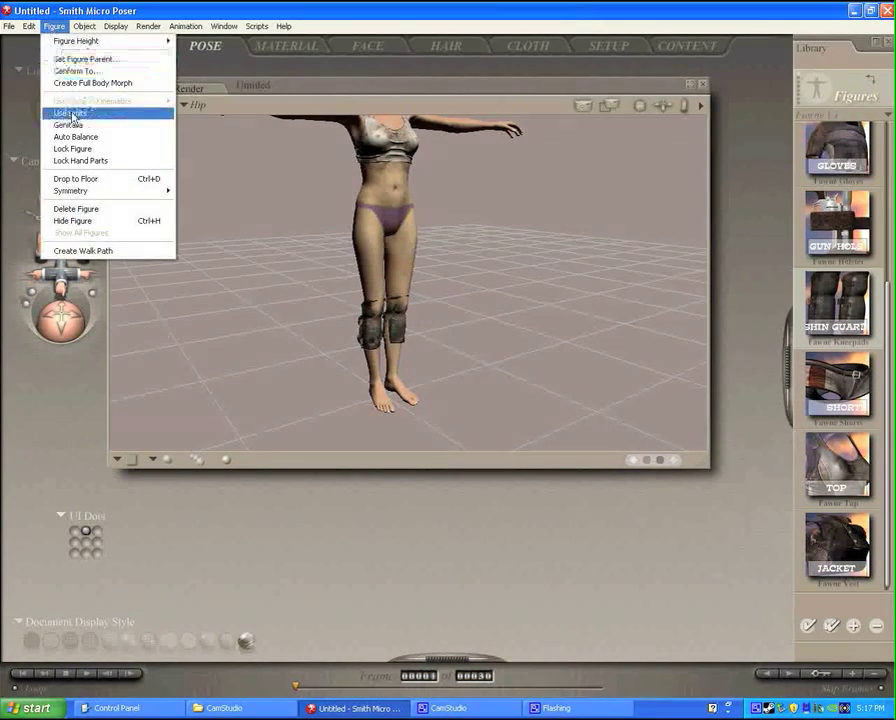
pyautogui.click(72, 75)
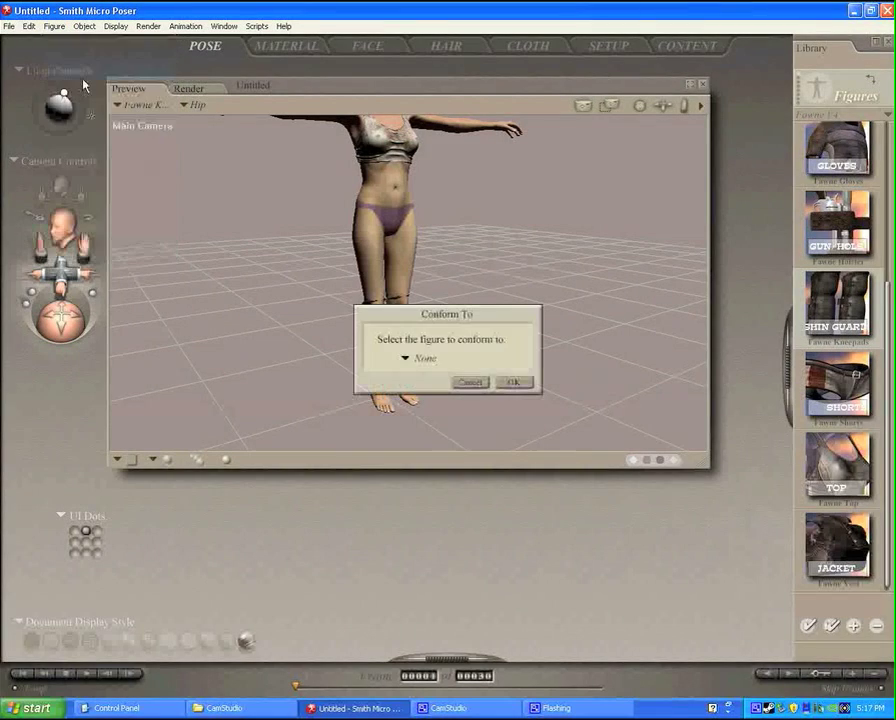
pyautogui.click(428, 358)
pyautogui.click(440, 378)
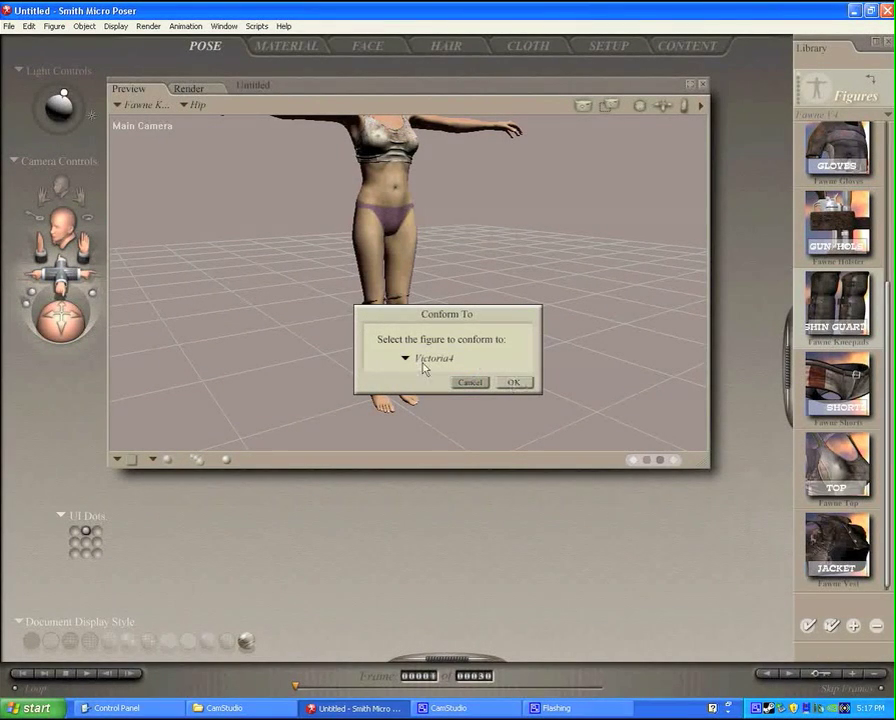
pyautogui.press('Return')
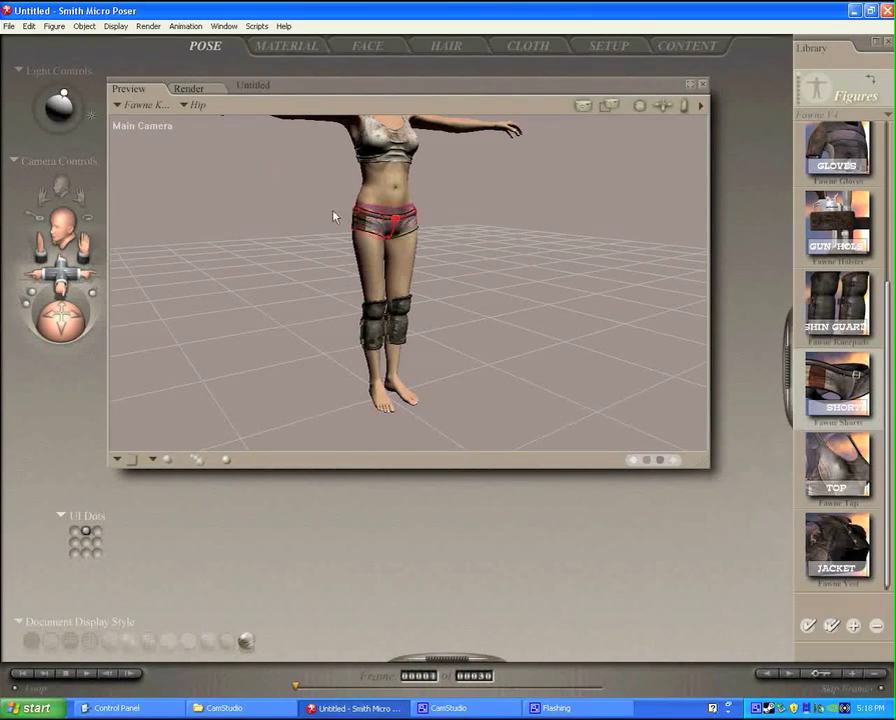
# Add the Fawne Shorts to the scene and conform them to Victoria4
pyautogui.click(53, 26)
pyautogui.click(76, 71)
pyautogui.click(512, 382)
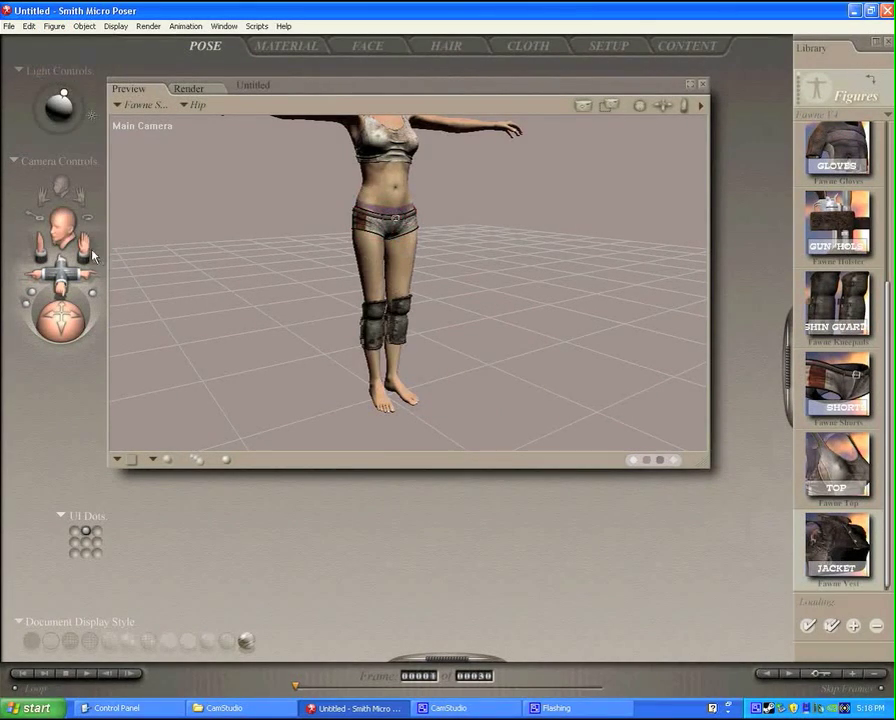
# Add the Fawne Vest to the scene and conform it to Victoria4
pyautogui.moveTo(92, 256); pyautogui.dragTo(90, 200)
pyautogui.click(54, 26)
pyautogui.click(76, 71)
pyautogui.click(432, 362)
pyautogui.click(434, 381)
pyautogui.click(514, 382)
# Add the Fawne Bracers to the scene and conform them to Victoria4
pyautogui.moveTo(886, 400); pyautogui.dragTo(886, 240)
pyautogui.doubleClick(838, 300)
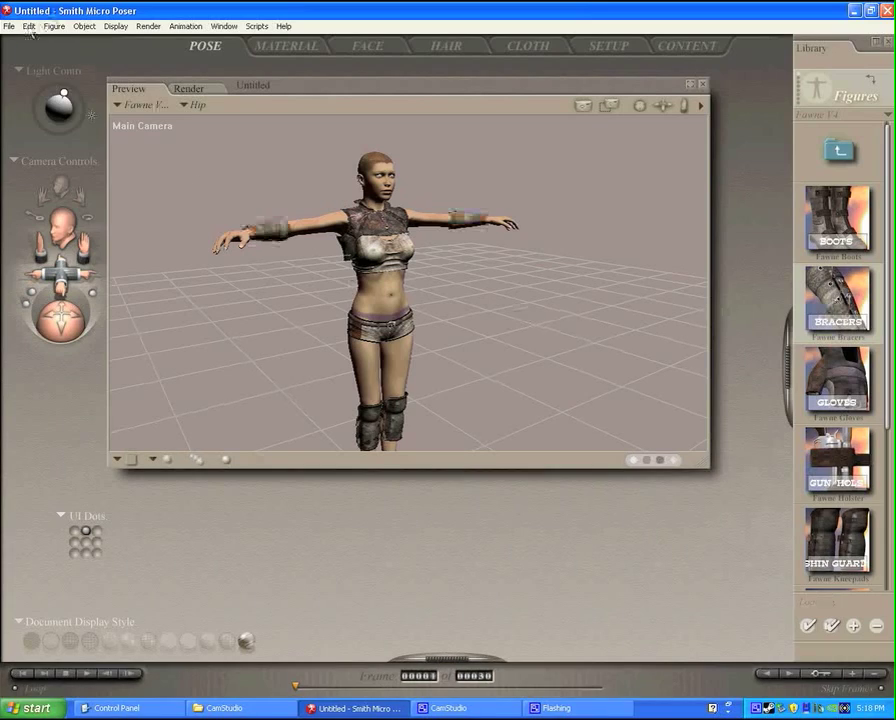
pyautogui.click(53, 26)
pyautogui.click(80, 70)
pyautogui.click(450, 362)
pyautogui.click(428, 378)
pyautogui.click(514, 380)
# Add the Fawne Boots to the scene and conform them to Victoria4
pyautogui.click(30, 26)
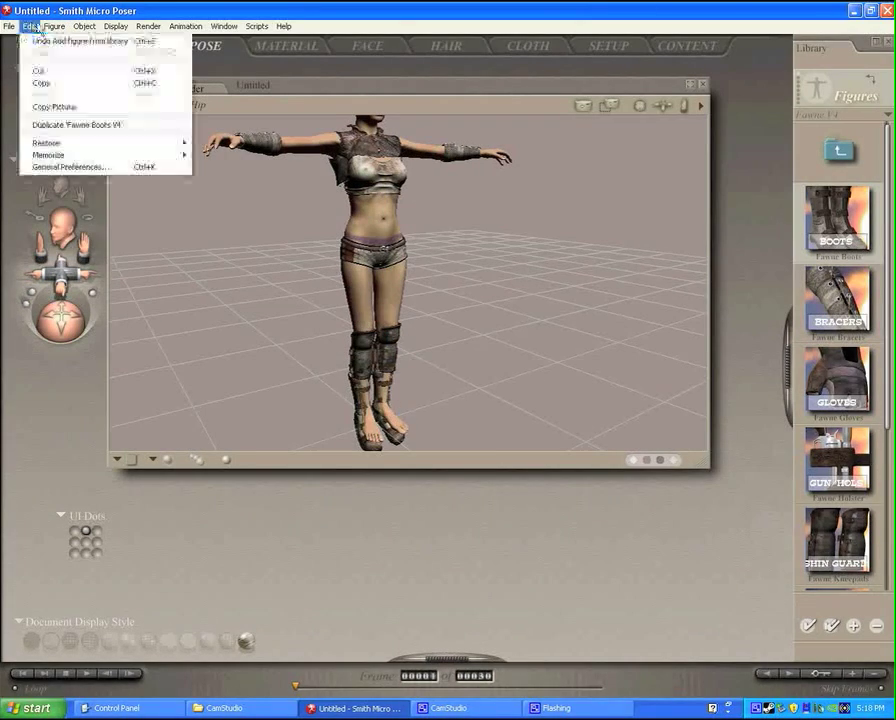
pyautogui.moveTo(54, 26)
pyautogui.click(76, 71)
pyautogui.click(430, 359)
pyautogui.click(432, 380)
pyautogui.click(514, 382)
pyautogui.moveTo(62, 276); pyautogui.dragTo(80, 262)
pyautogui.moveTo(62, 318); pyautogui.dragTo(50, 308)
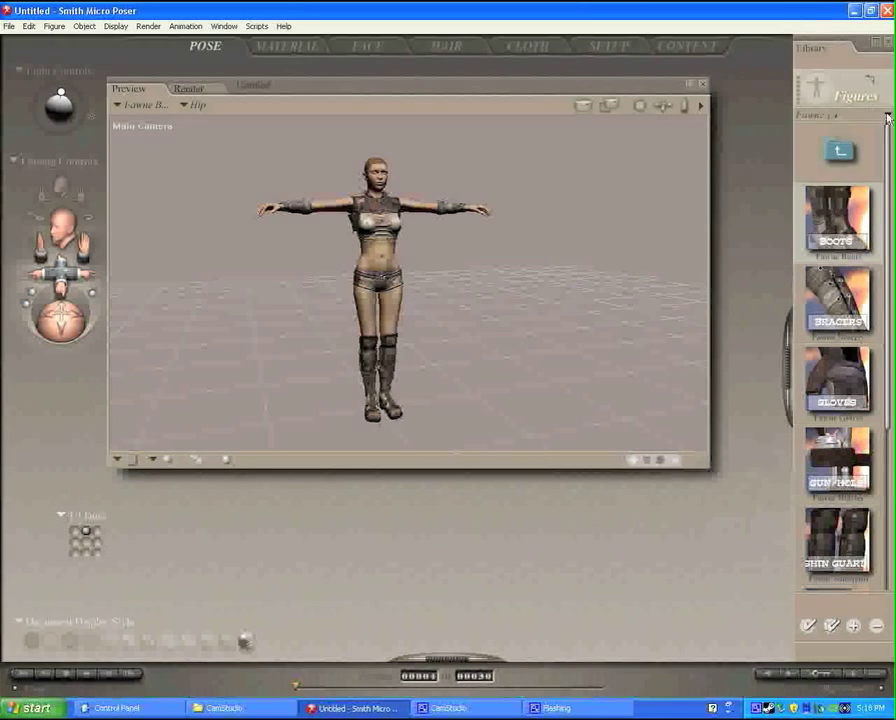
# Add the Fawne Shooter prop from the Fawne V4 collection to the figure's right hand
pyautogui.click(855, 95)
pyautogui.moveTo(812, 207)
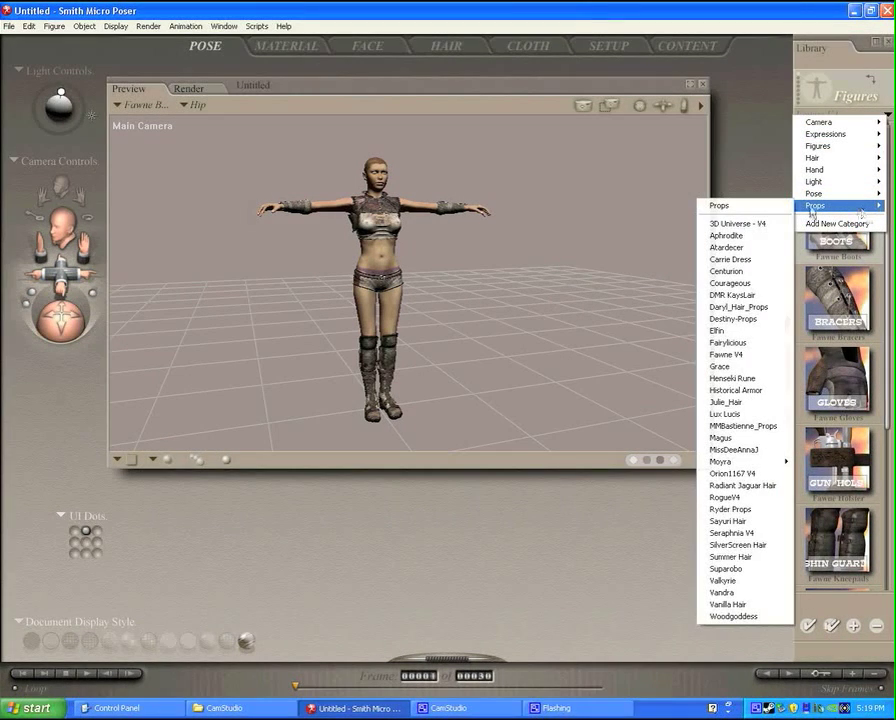
pyautogui.click(731, 356)
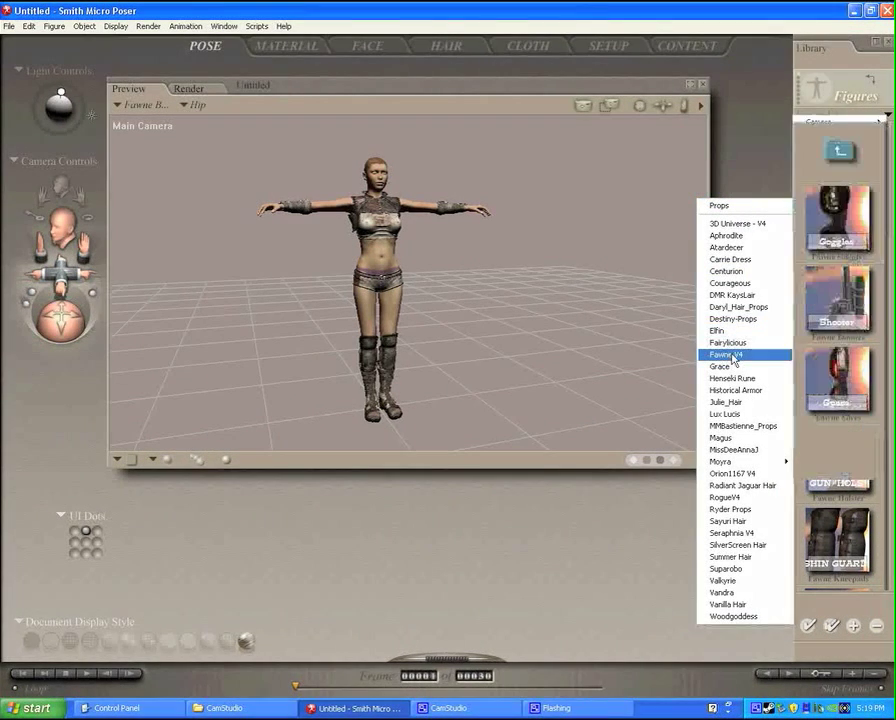
pyautogui.click(731, 356)
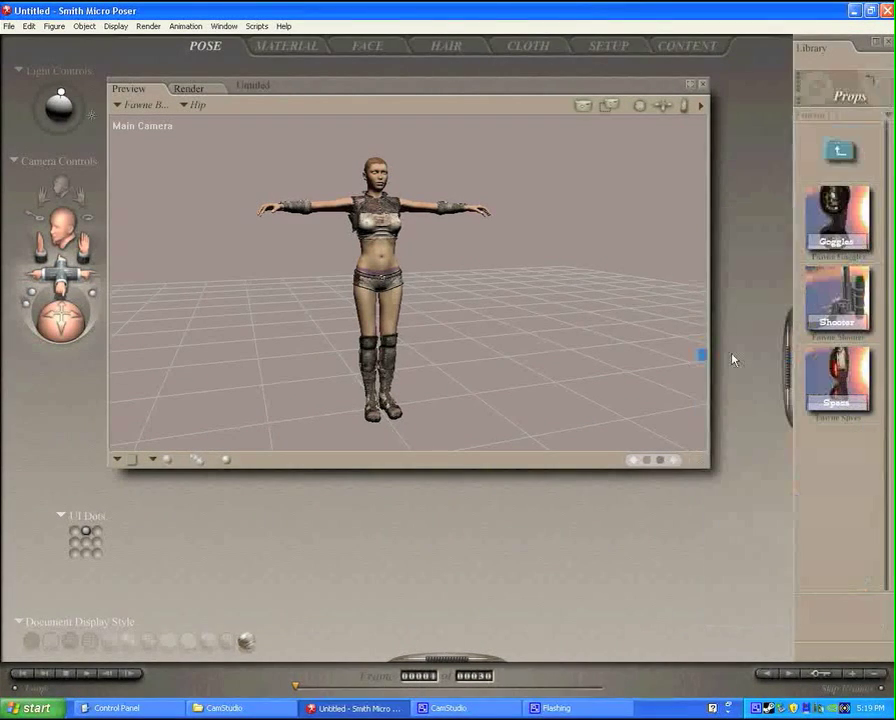
pyautogui.click(841, 305)
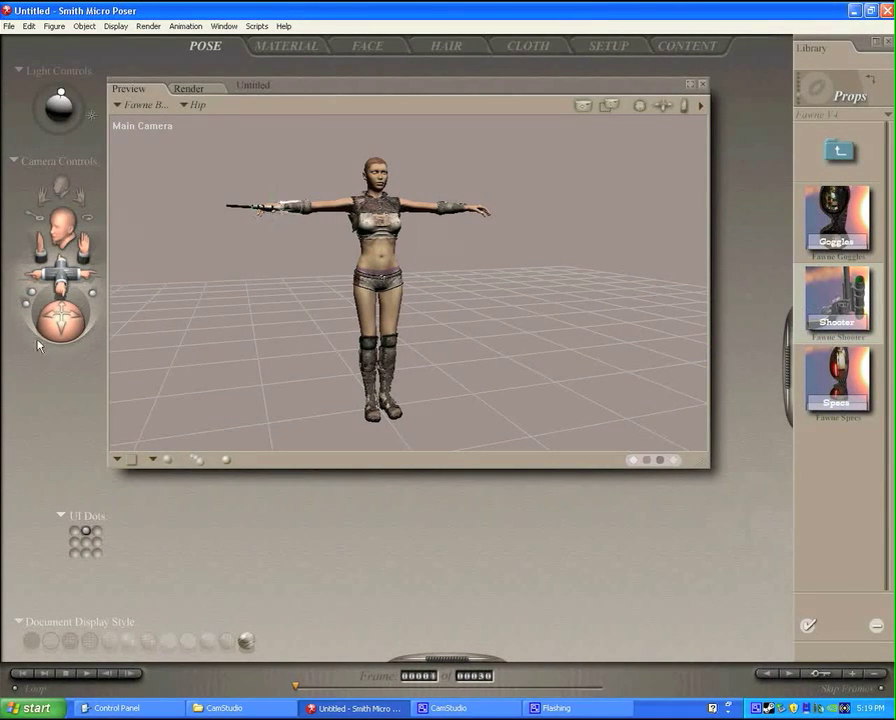
pyautogui.moveTo(37, 345); pyautogui.dragTo(58, 326)
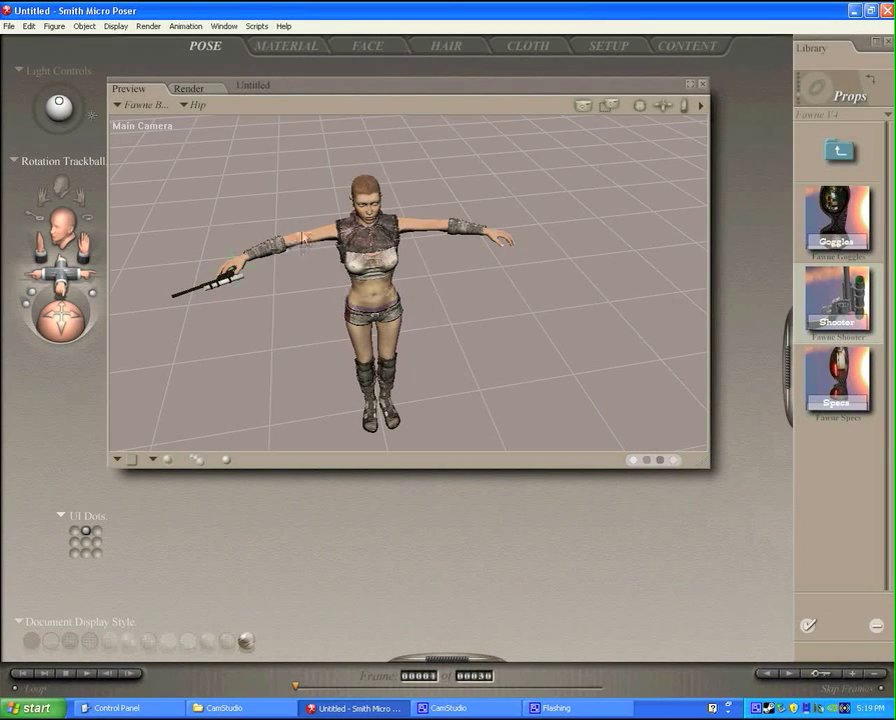
pyautogui.moveTo(303, 240); pyautogui.dragTo(305, 272)
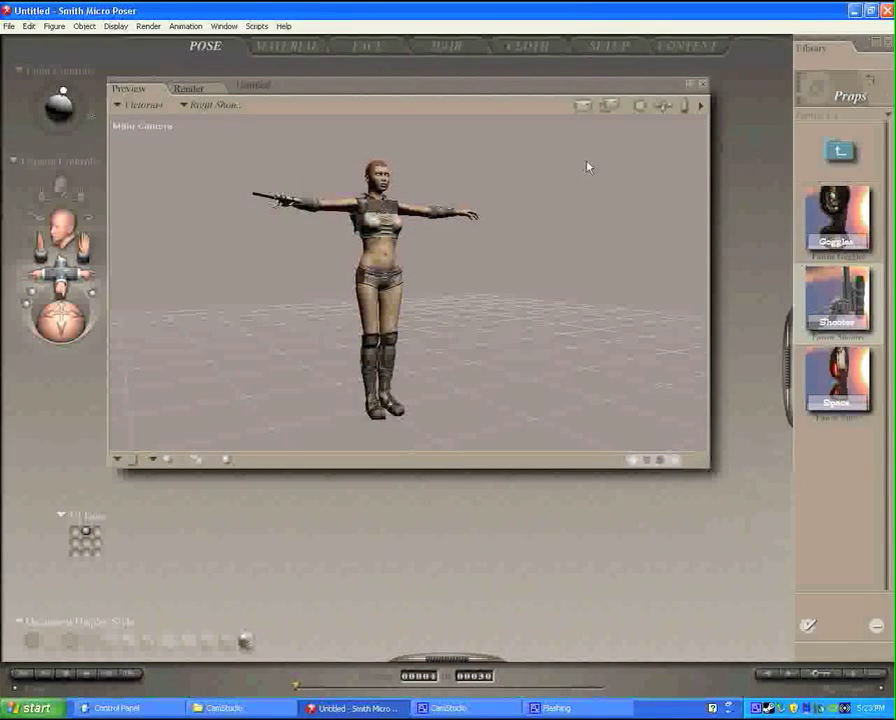
# Add the Xylia hair from the AprilYSH collection to the figure
pyautogui.click(888, 118)
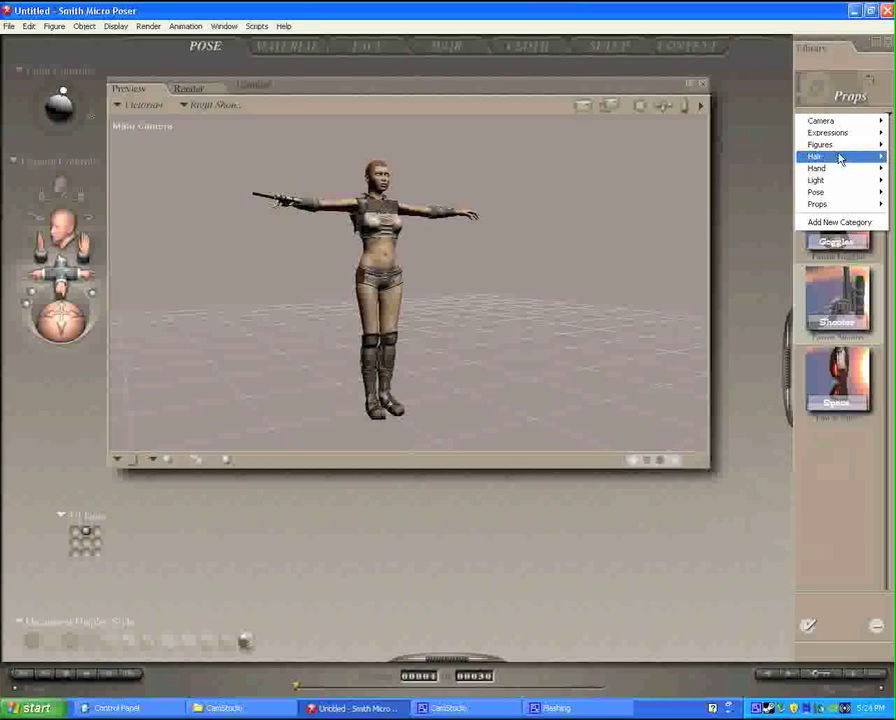
pyautogui.moveTo(838, 156)
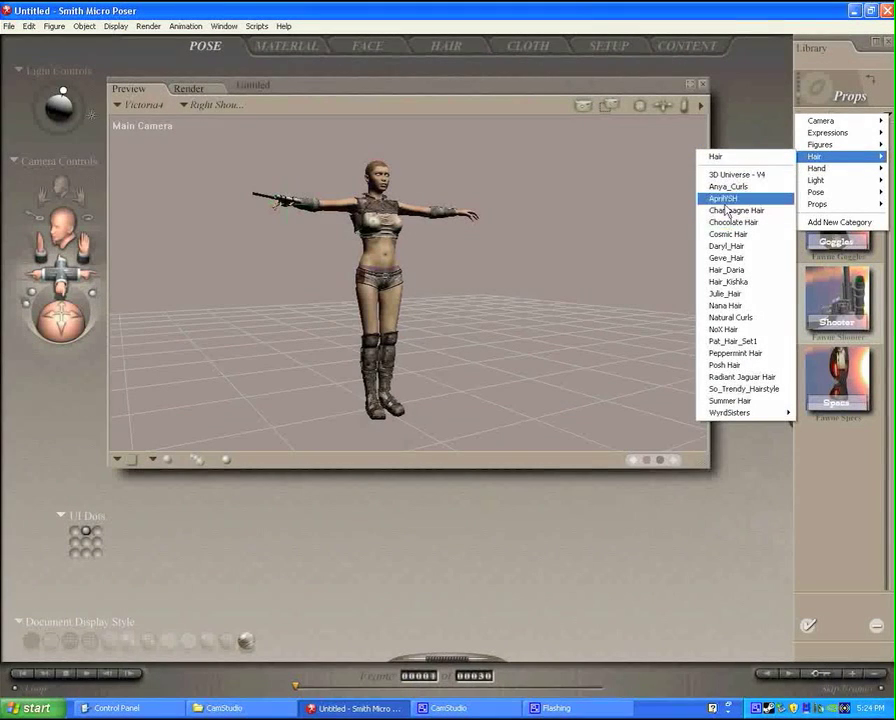
pyautogui.click(726, 200)
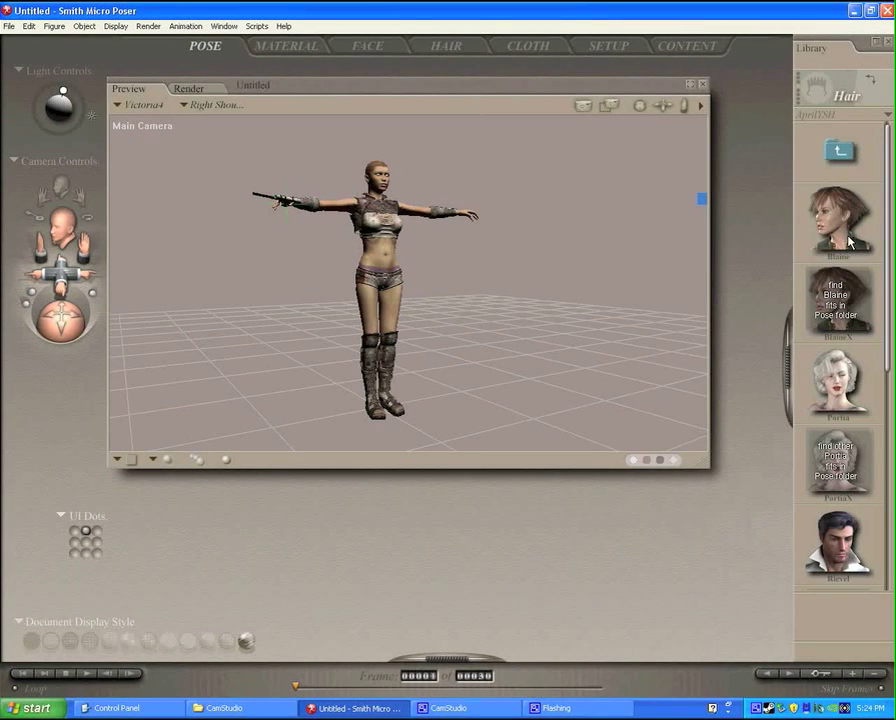
pyautogui.scroll(-4, 848, 360)
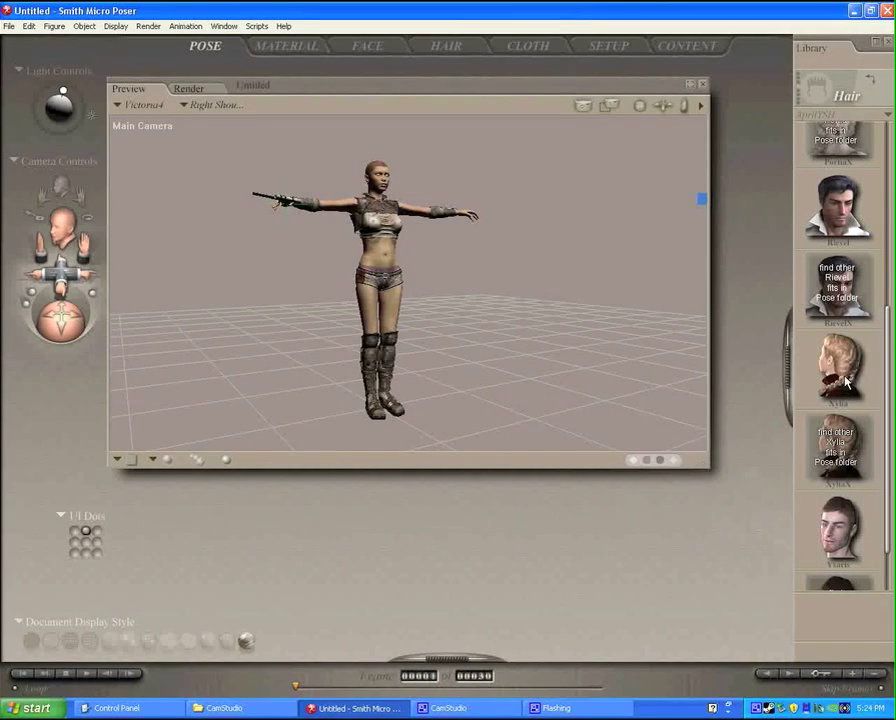
pyautogui.click(846, 380)
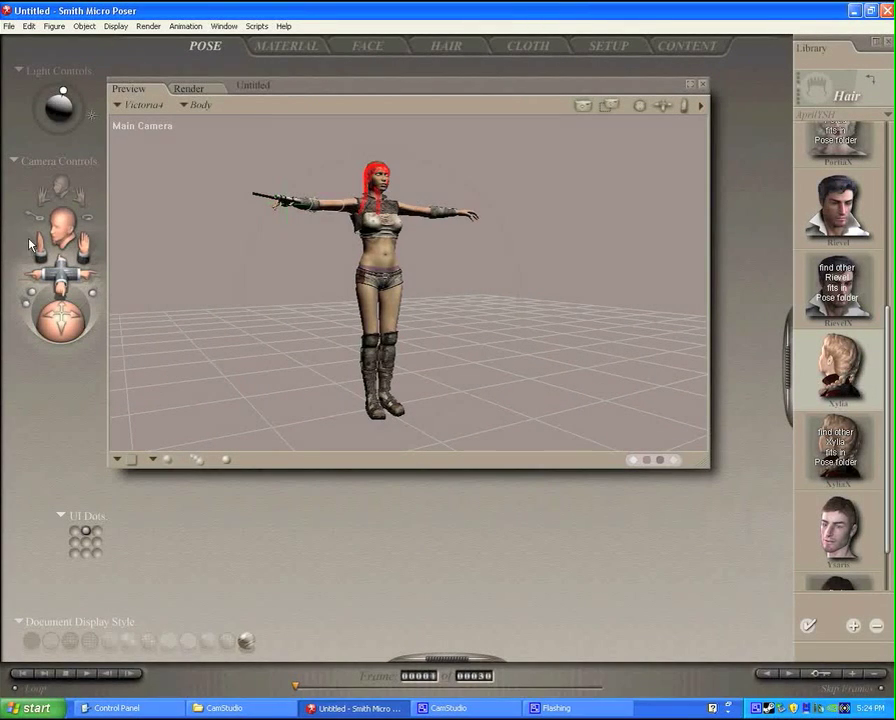
# Fit the Xylia hair to the head by setting its yTran to about 0.103 and its xScale to 106%
pyautogui.click(59, 187)
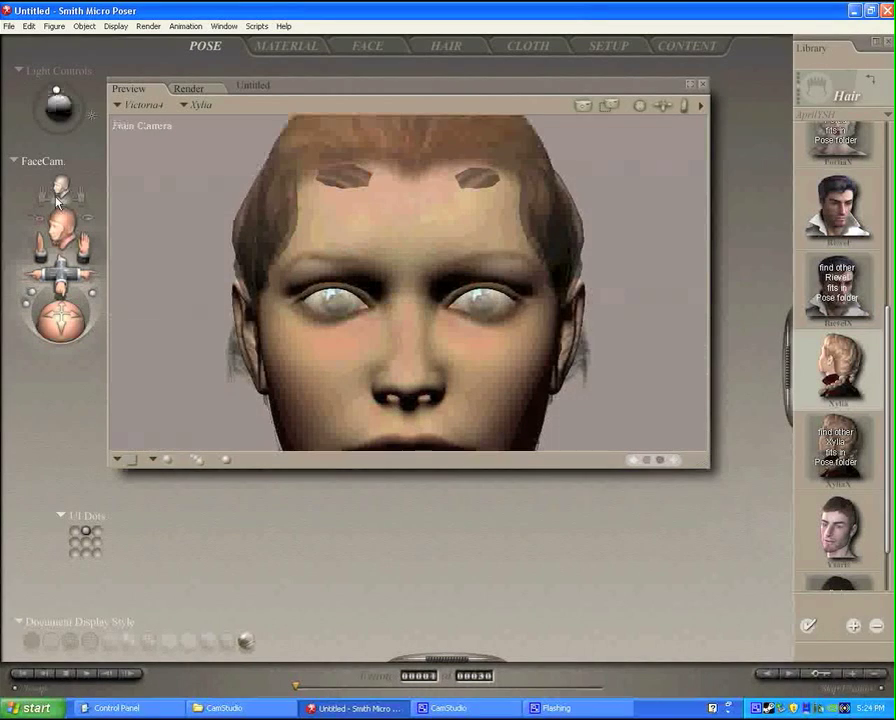
pyautogui.moveTo(61, 241); pyautogui.dragTo(61, 255)
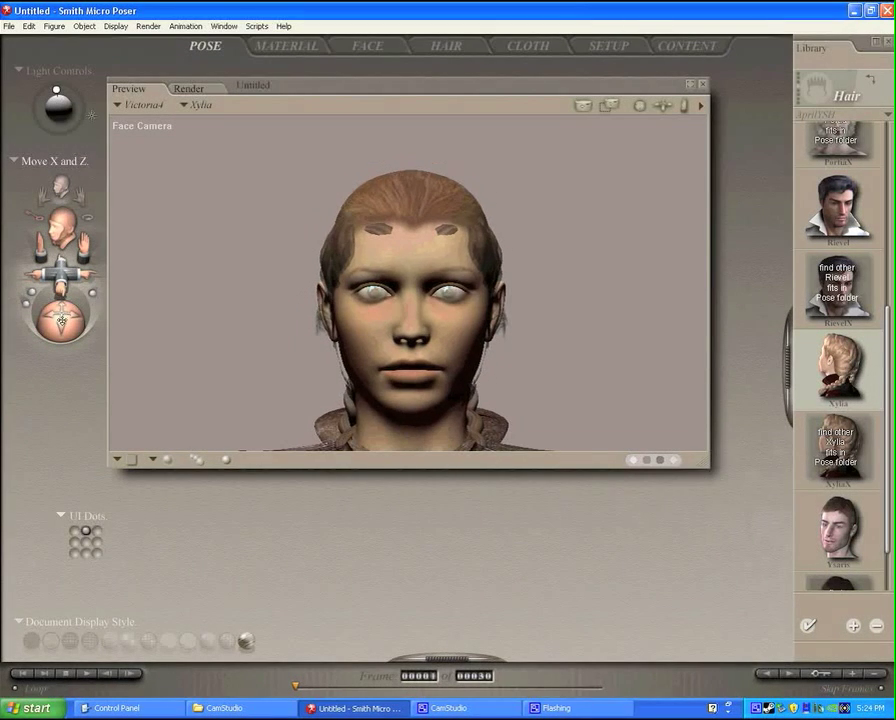
pyautogui.moveTo(58, 320); pyautogui.dragTo(86, 314)
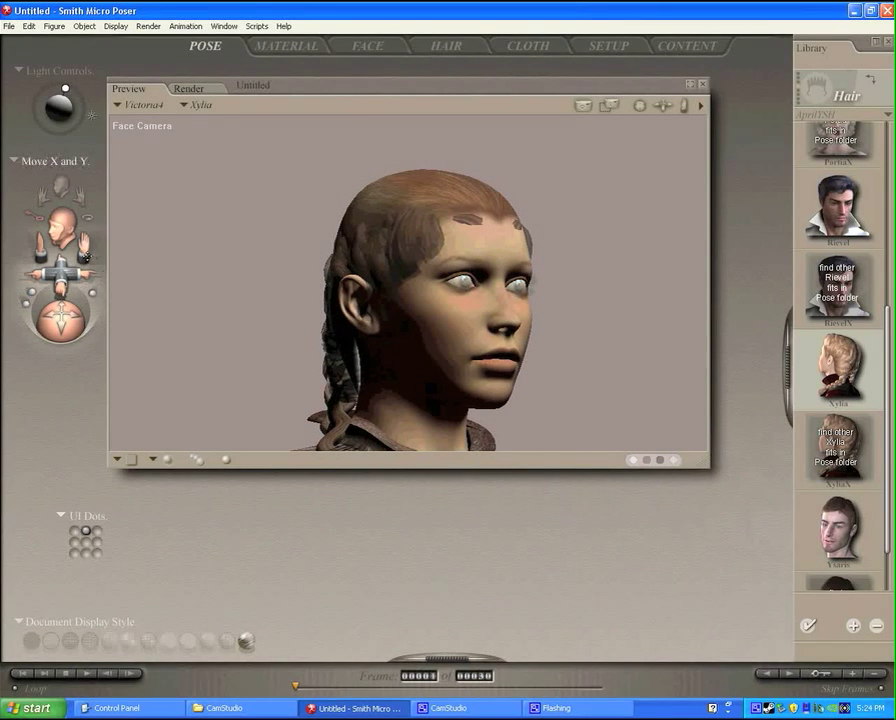
pyautogui.moveTo(84, 246); pyautogui.dragTo(84, 252)
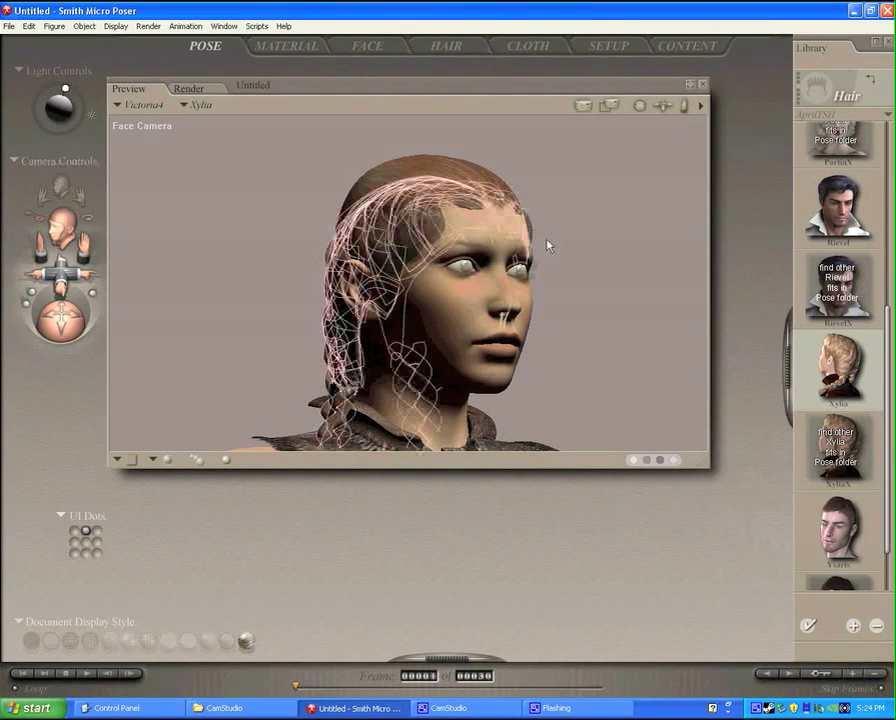
pyautogui.click(256, 26)
pyautogui.moveTo(224, 26)
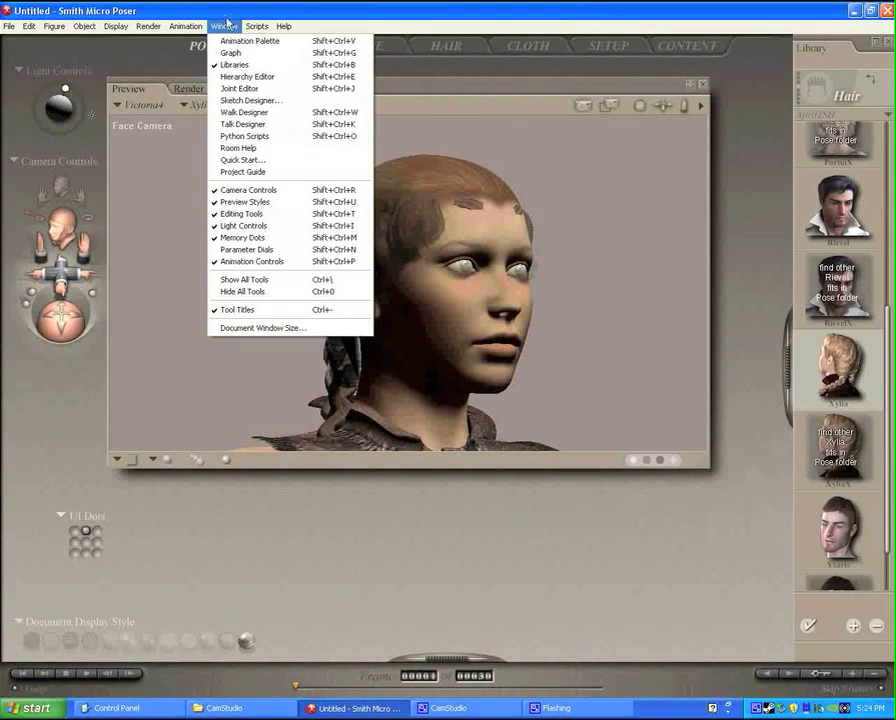
pyautogui.click(345, 250)
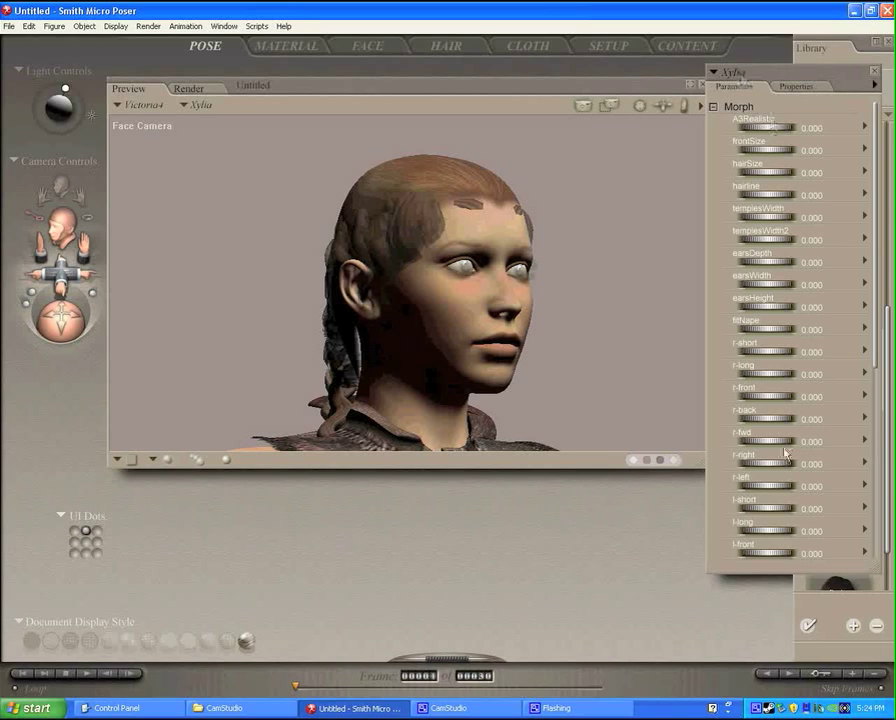
pyautogui.scroll(-5, 869, 444)
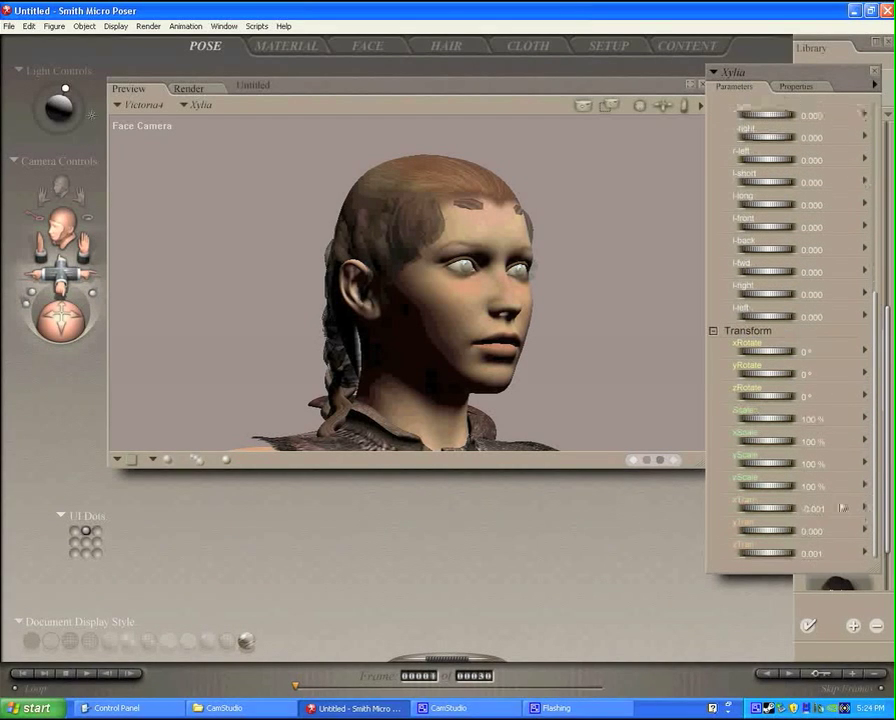
pyautogui.moveTo(767, 537); pyautogui.dragTo(777, 538)
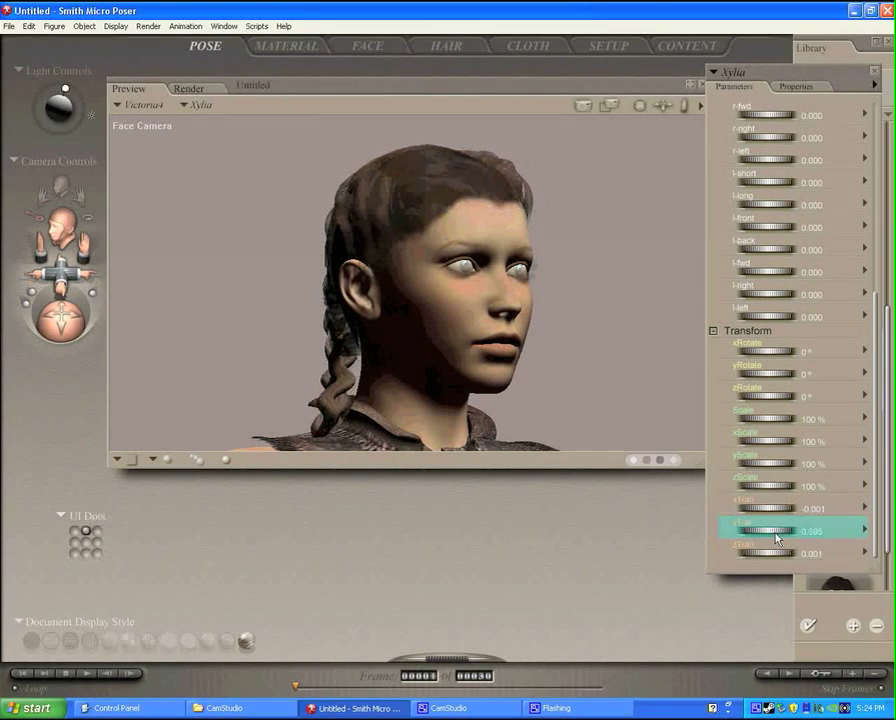
pyautogui.moveTo(59, 284)
pyautogui.mouseDown()
pyautogui.moveTo(54, 272)
pyautogui.moveTo(61, 288)
pyautogui.mouseUp()
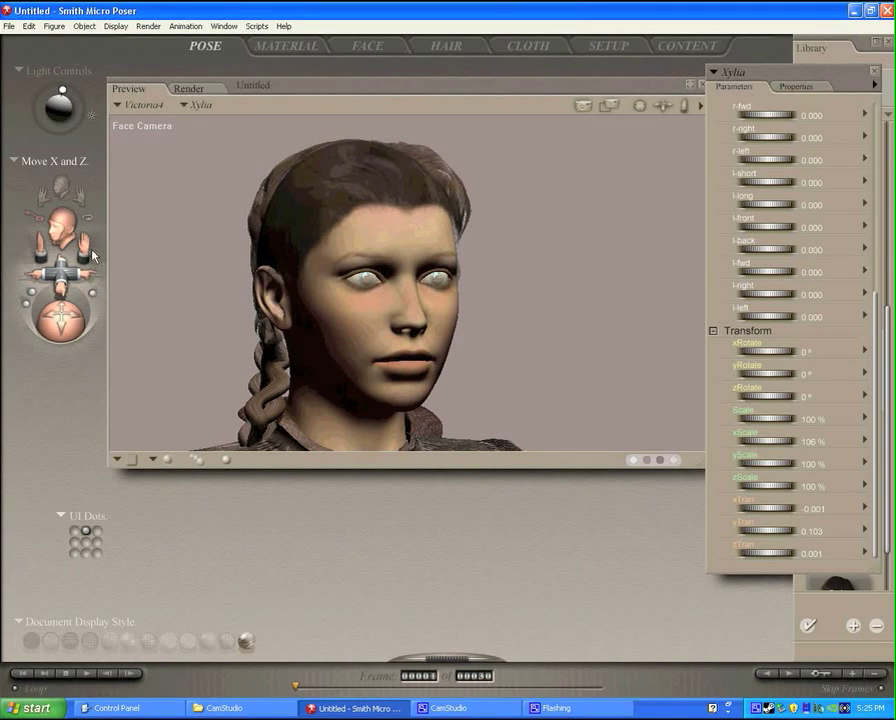
pyautogui.moveTo(82, 240); pyautogui.dragTo(80, 238)
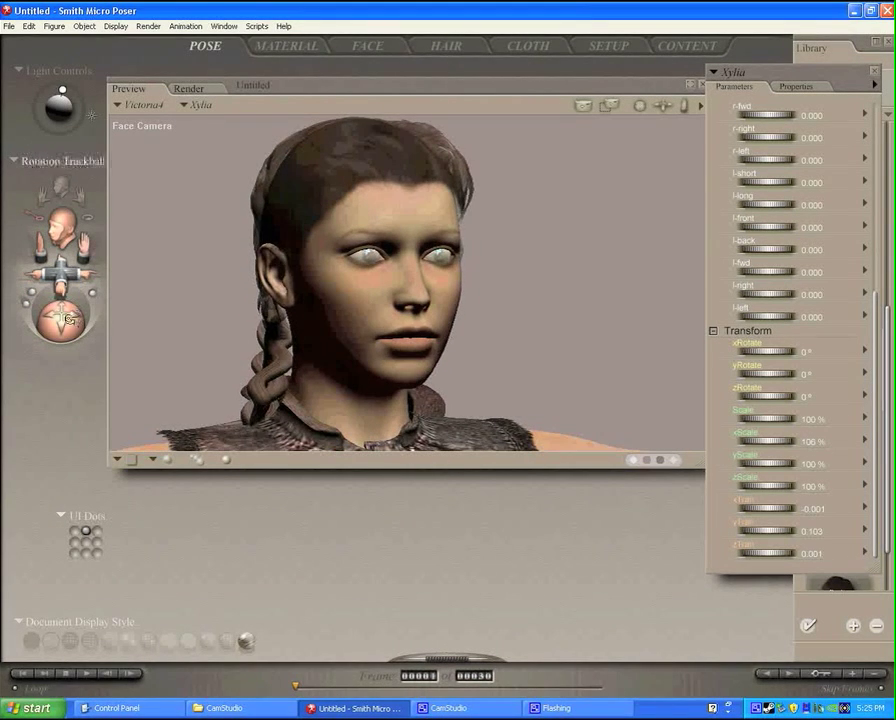
pyautogui.moveTo(60, 314); pyautogui.dragTo(75, 316)
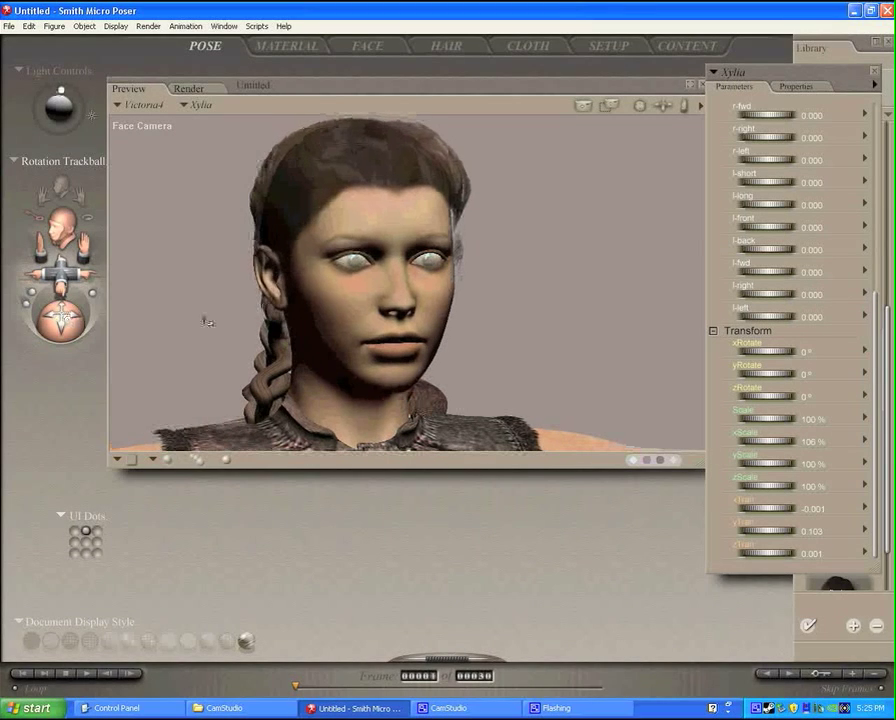
# Apply the Sondra P5P6 materials and the !Sondra INJ head morphs to the Victoria4 figure
pyautogui.click(852, 52)
pyautogui.scroll(4, 889, 320)
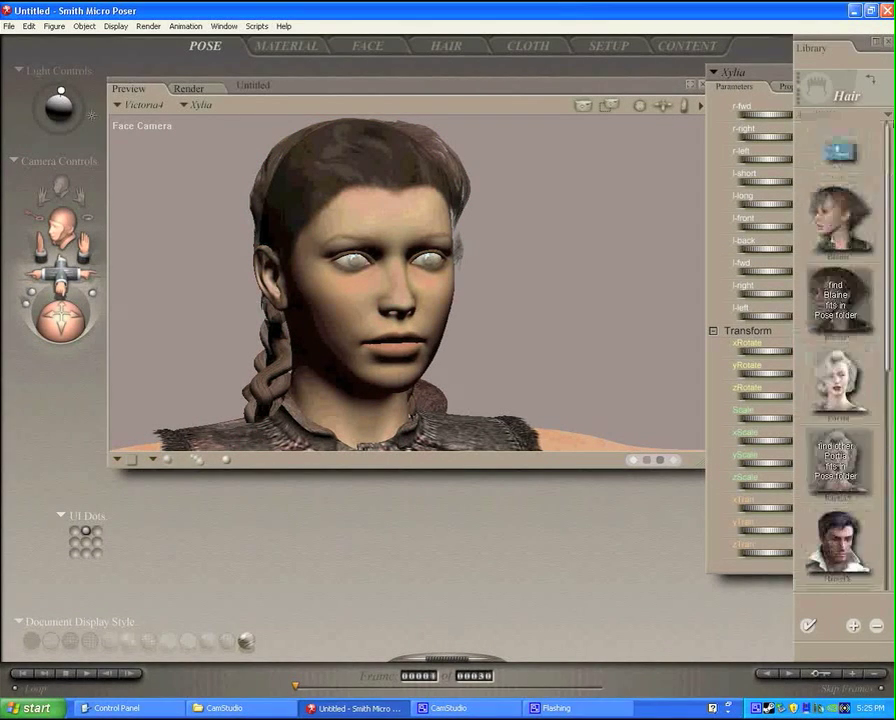
pyautogui.click(887, 114)
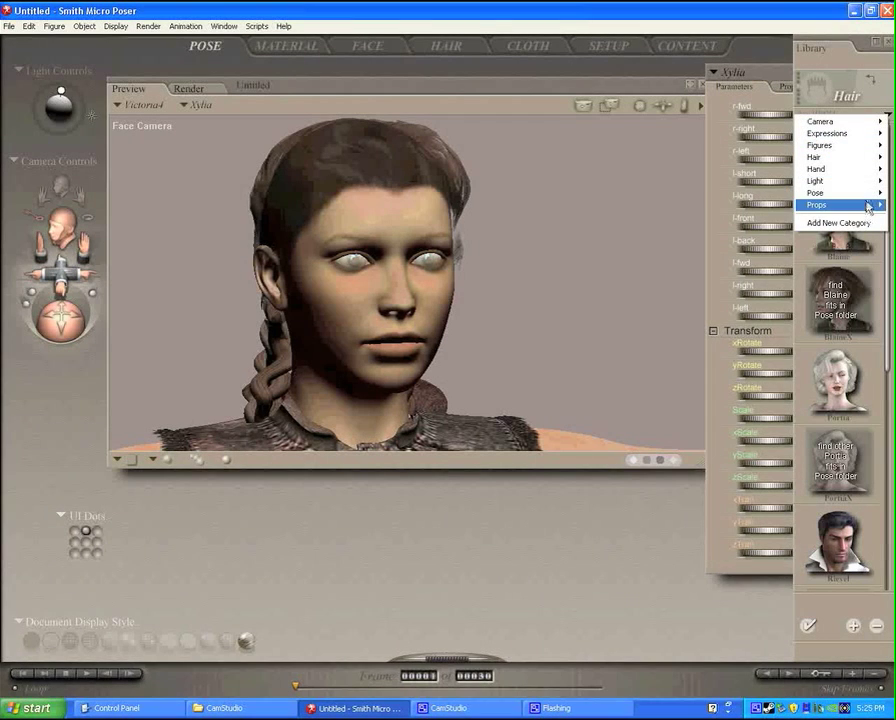
pyautogui.moveTo(860, 204)
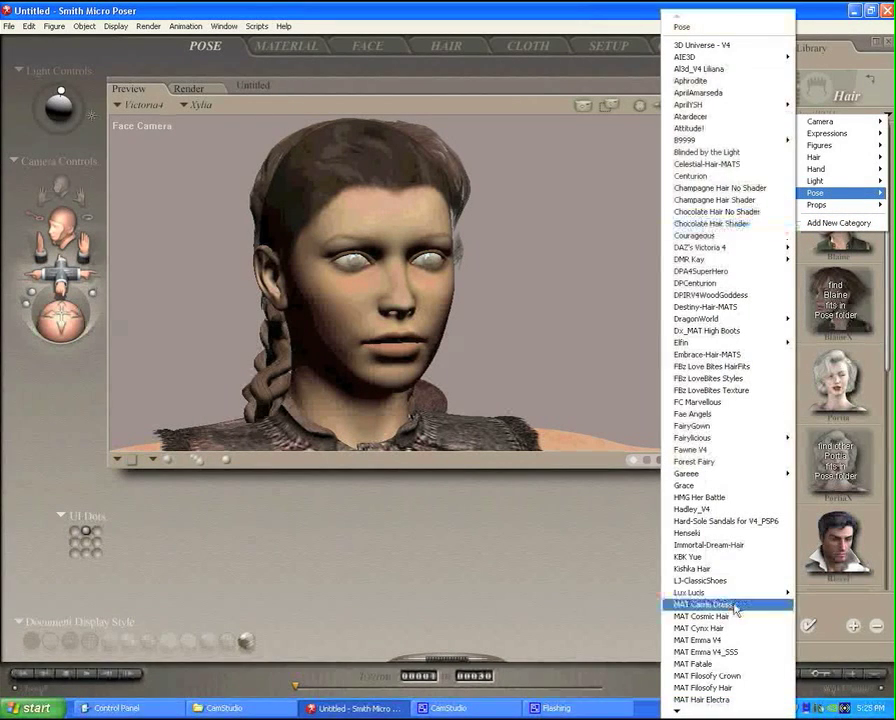
pyautogui.moveTo(726, 710)
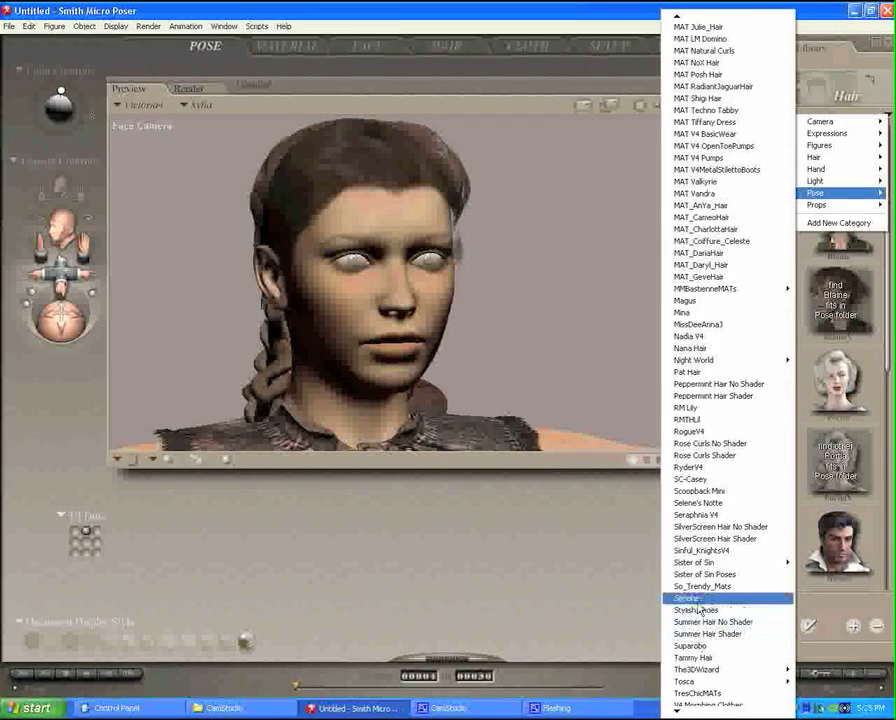
pyautogui.click(698, 602)
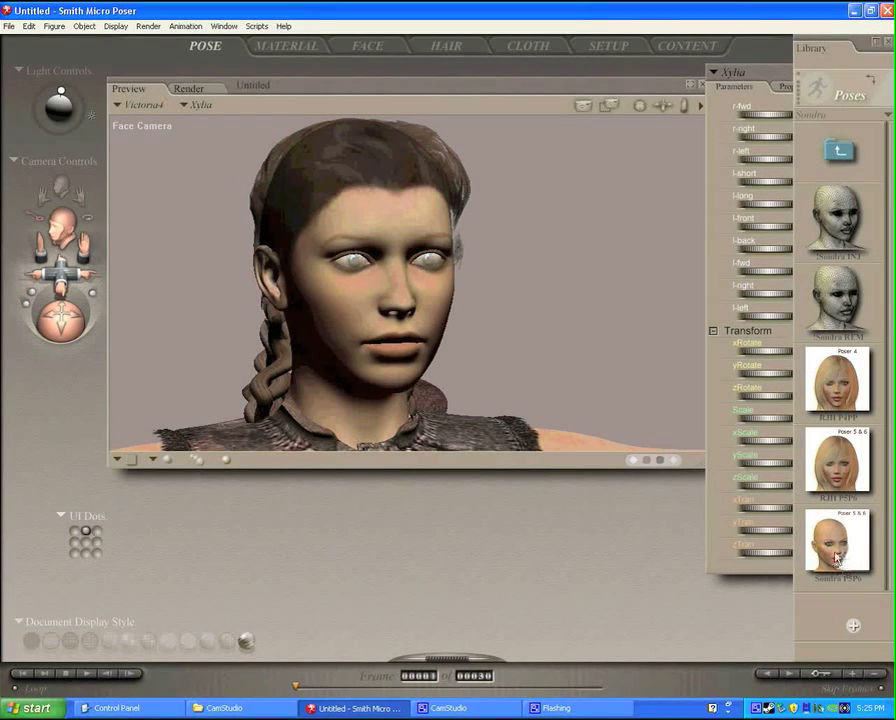
pyautogui.click(836, 558)
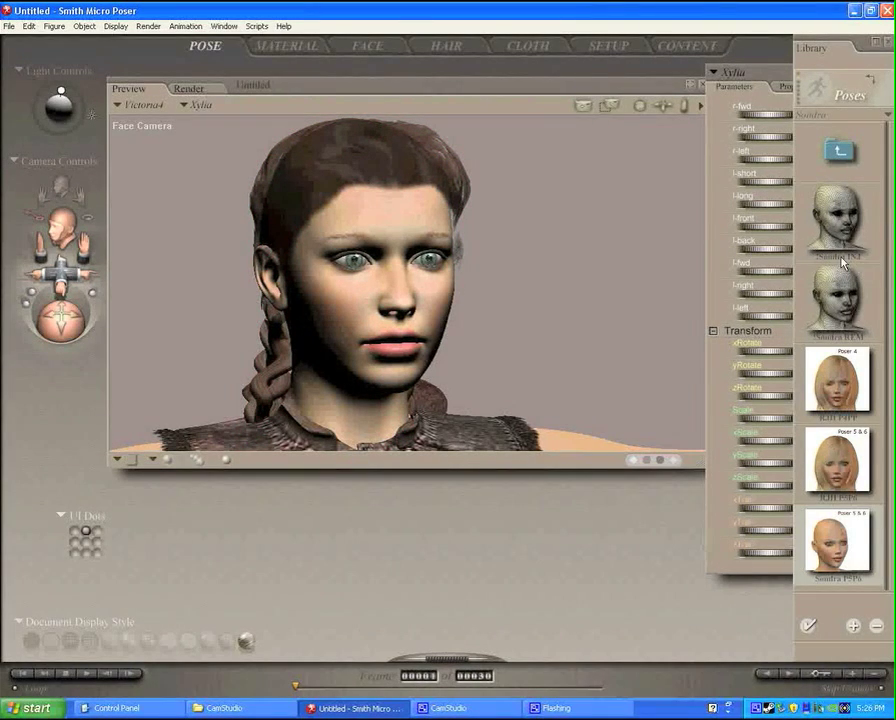
pyautogui.click(846, 222)
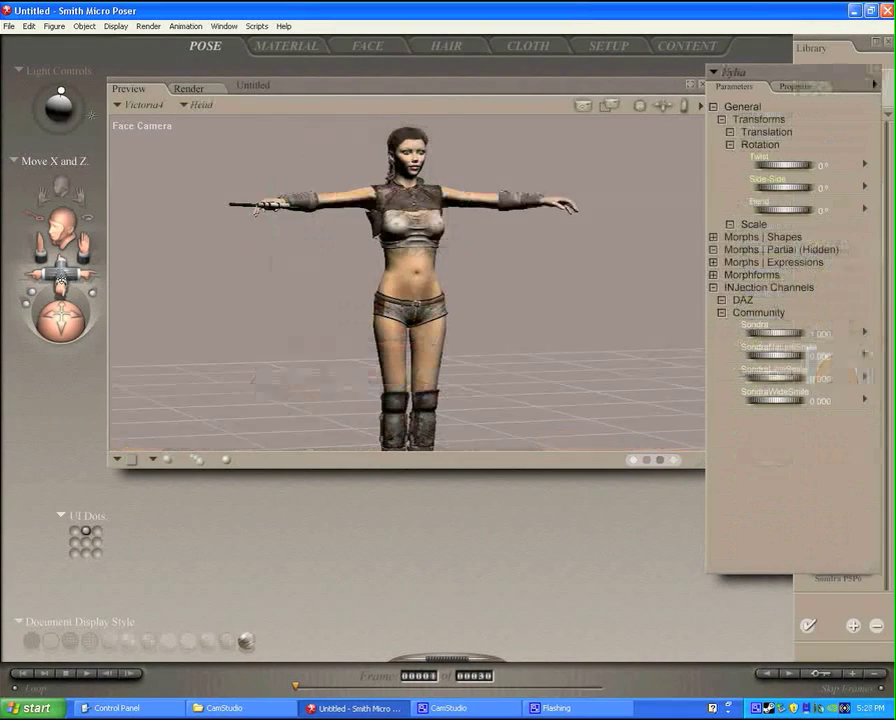
# Apply the Gunslinger II pose from the Tirade Studios Exquisite Poses Reversed collection to the Victoria4 figure
pyautogui.moveTo(61, 282); pyautogui.dragTo(86, 255)
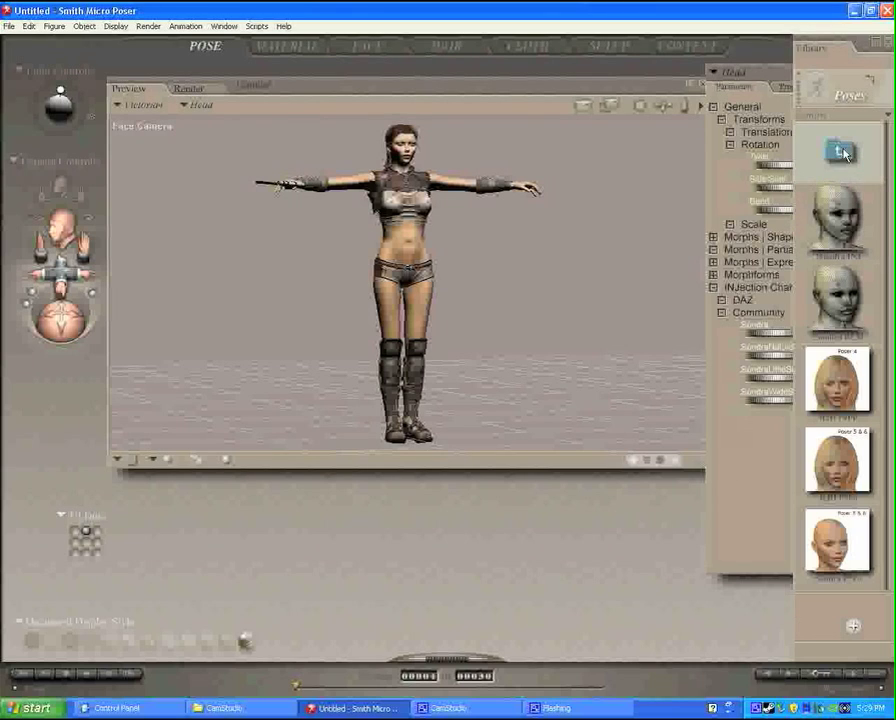
pyautogui.click(842, 151)
pyautogui.click(845, 149)
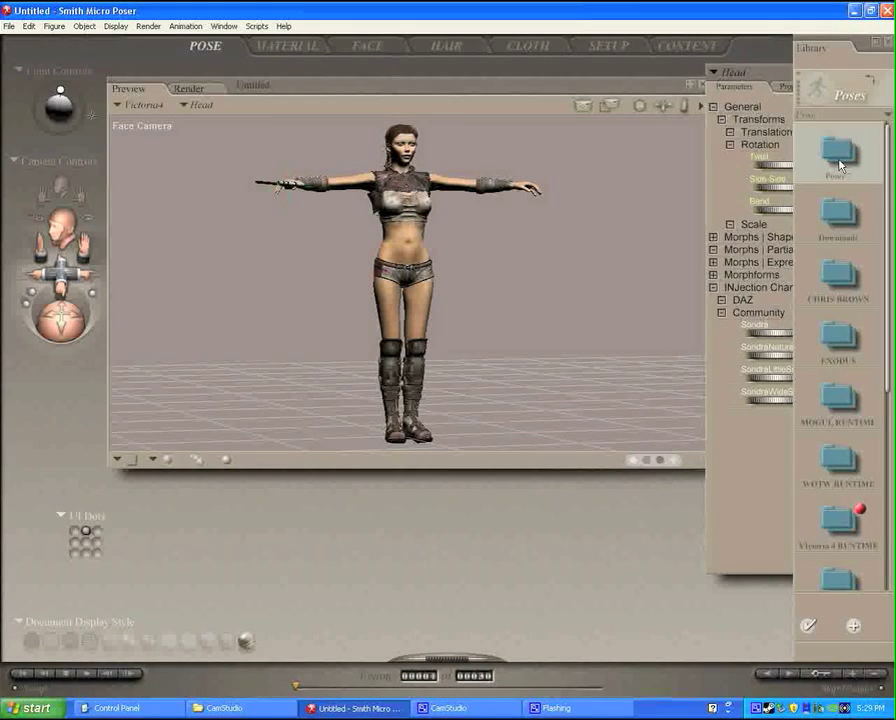
pyautogui.click(832, 114)
pyautogui.moveTo(780, 197)
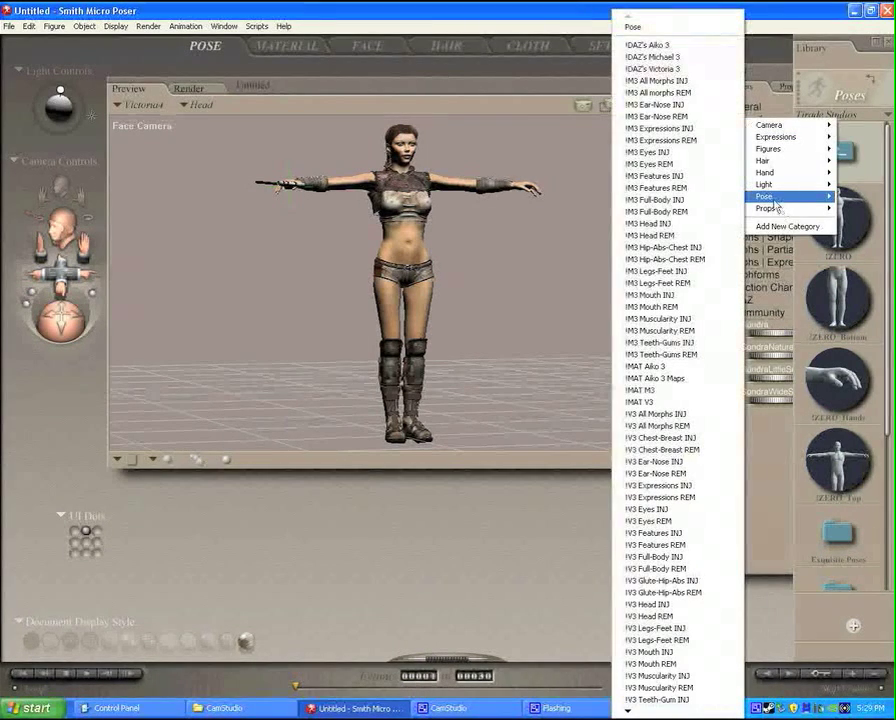
pyautogui.scroll(-8, 650, 620)
pyautogui.moveTo(646, 648)
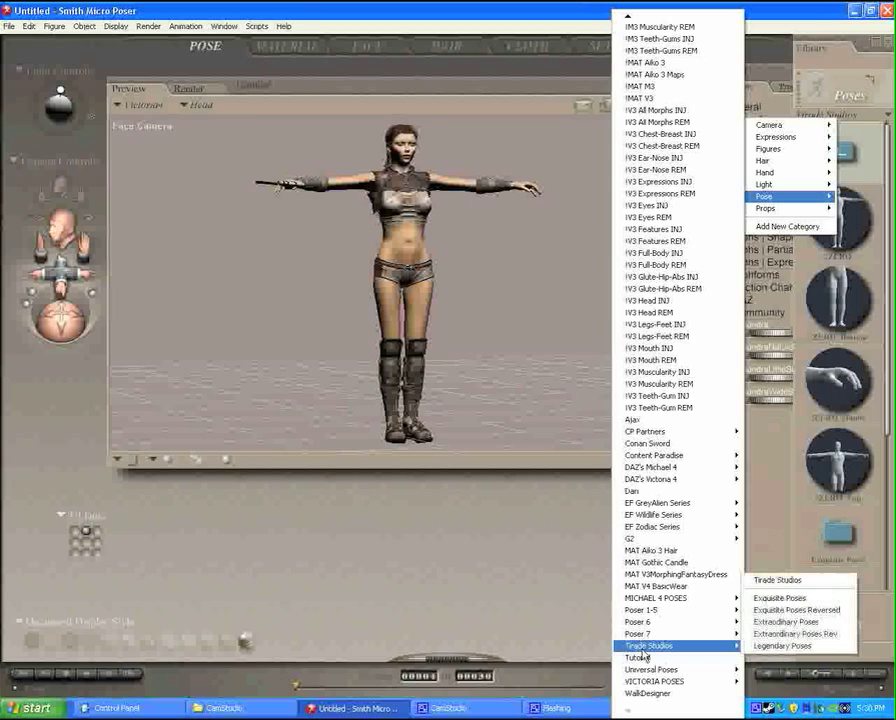
pyautogui.click(796, 609)
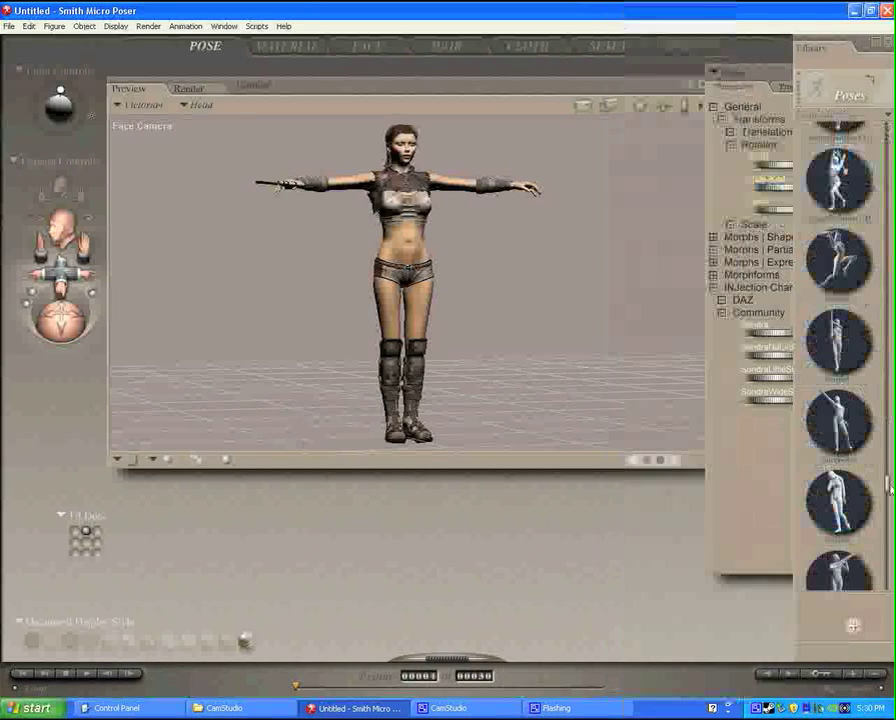
pyautogui.moveTo(888, 486); pyautogui.dragTo(888, 306)
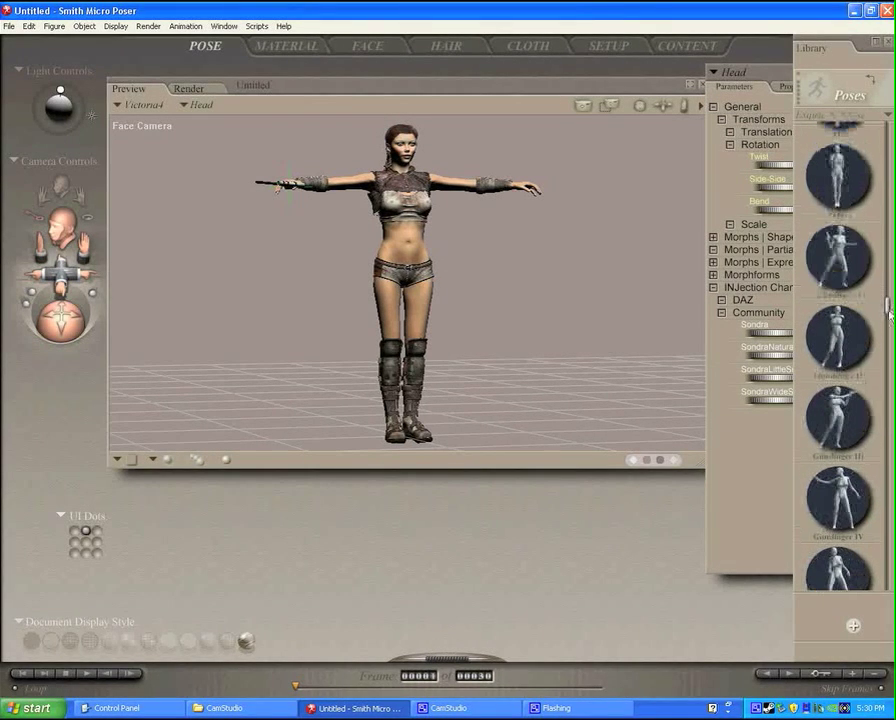
pyautogui.click(837, 338)
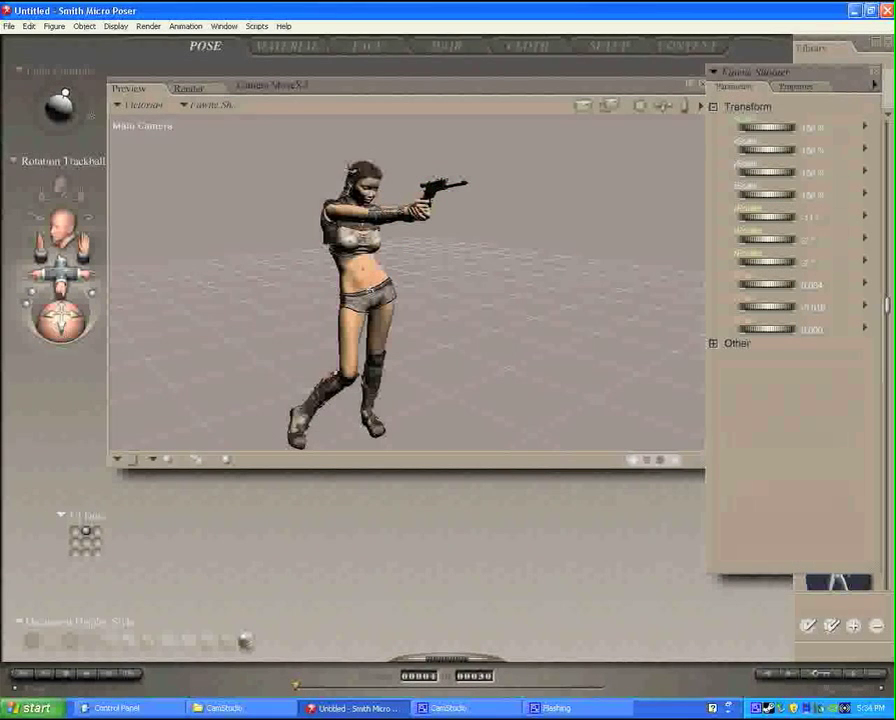
# Rotate Light 2 to about xRotate -34°, yRotate 4° and zRotate -19°, and duplicate it
pyautogui.click(66, 97)
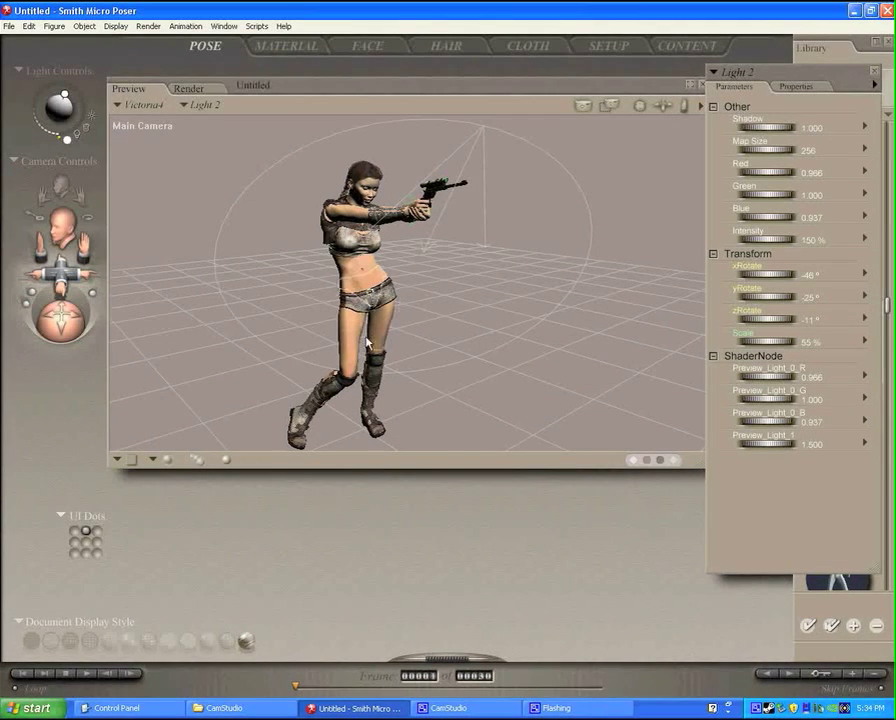
pyautogui.moveTo(64, 99); pyautogui.dragTo(74, 101)
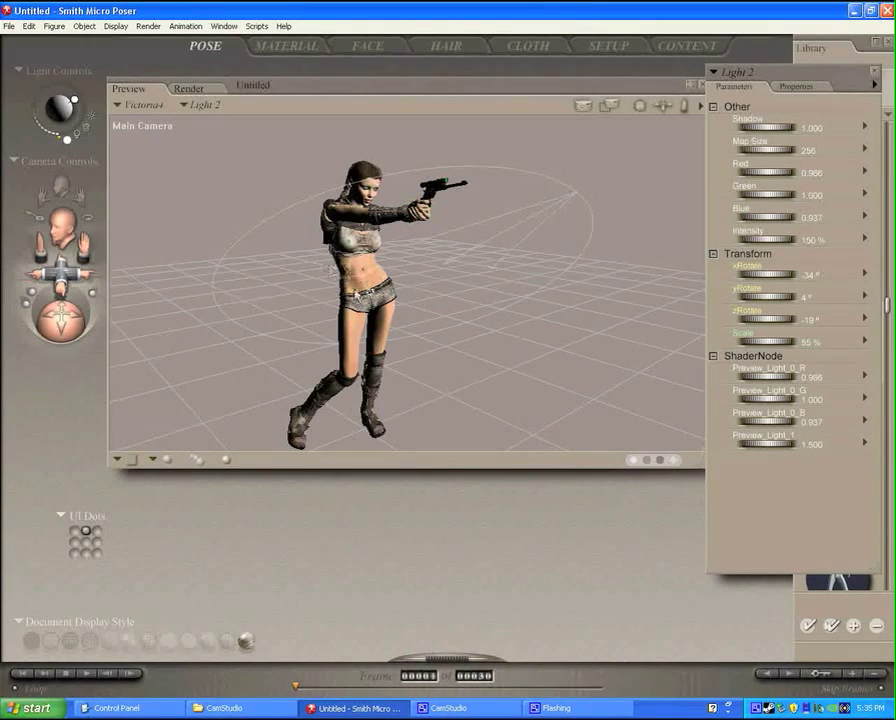
pyautogui.click(29, 26)
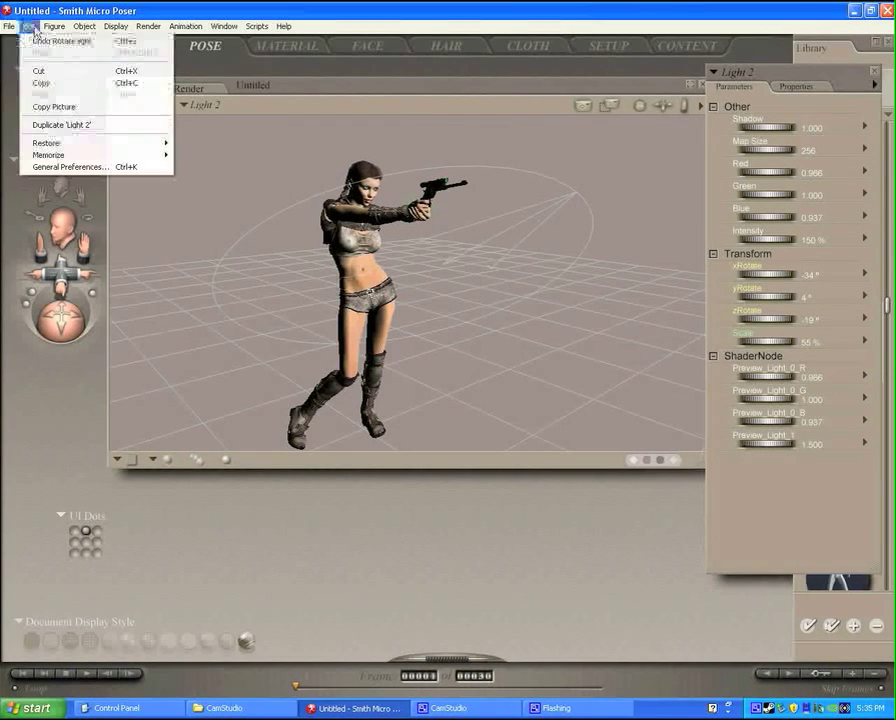
pyautogui.click(42, 126)
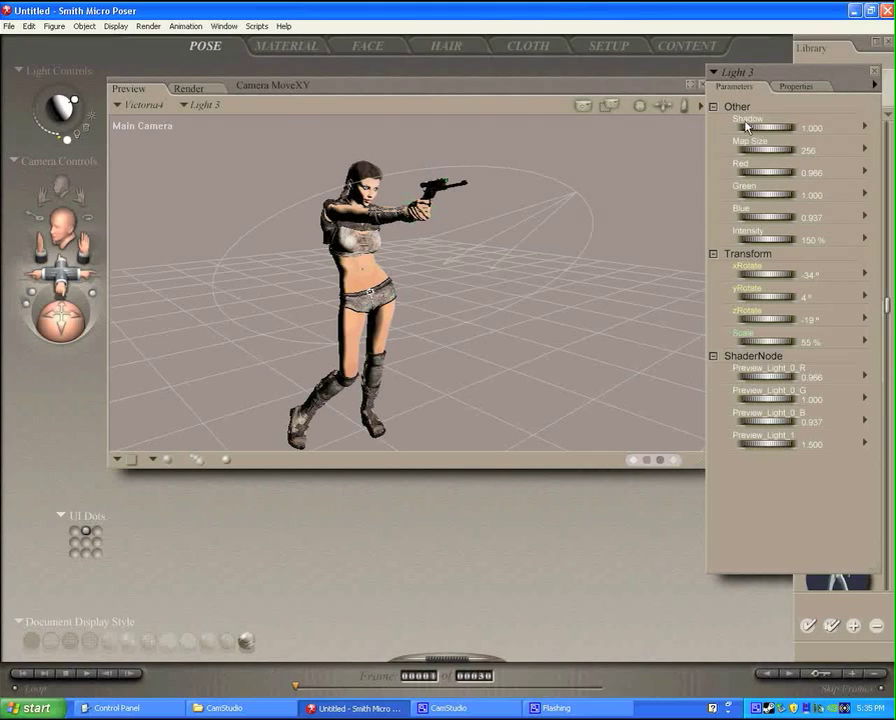
# Swing Light 2 around to the other side of the figure, setting xRotate and zRotate to 0° and yRotate to about -158°
pyautogui.moveTo(72, 102)
pyautogui.mouseDown()
pyautogui.moveTo(22, 69)
pyautogui.moveTo(28, 106)
pyautogui.mouseUp()
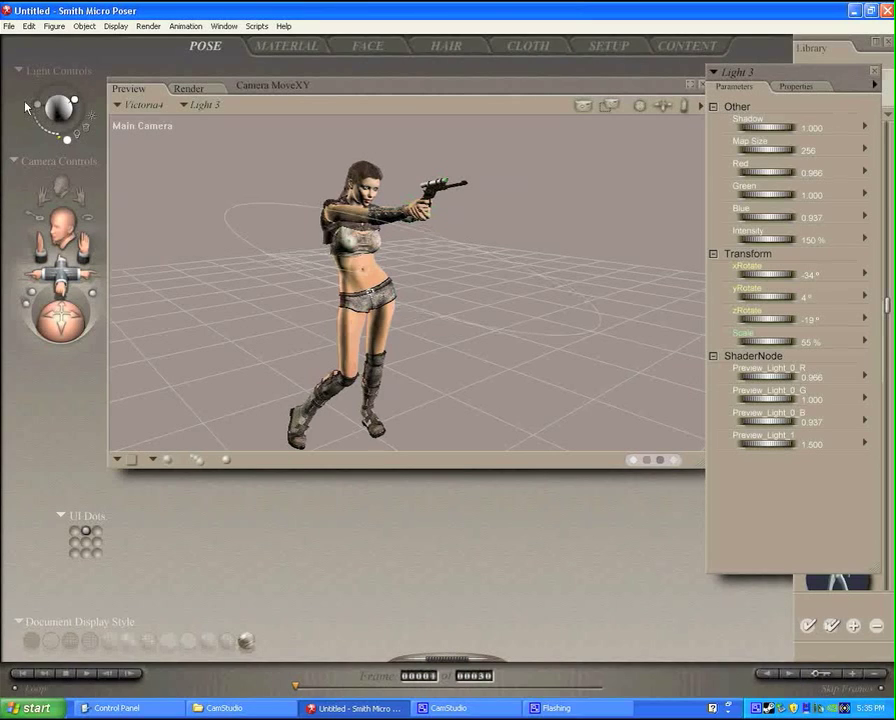
pyautogui.moveTo(25, 103); pyautogui.dragTo(40, 112)
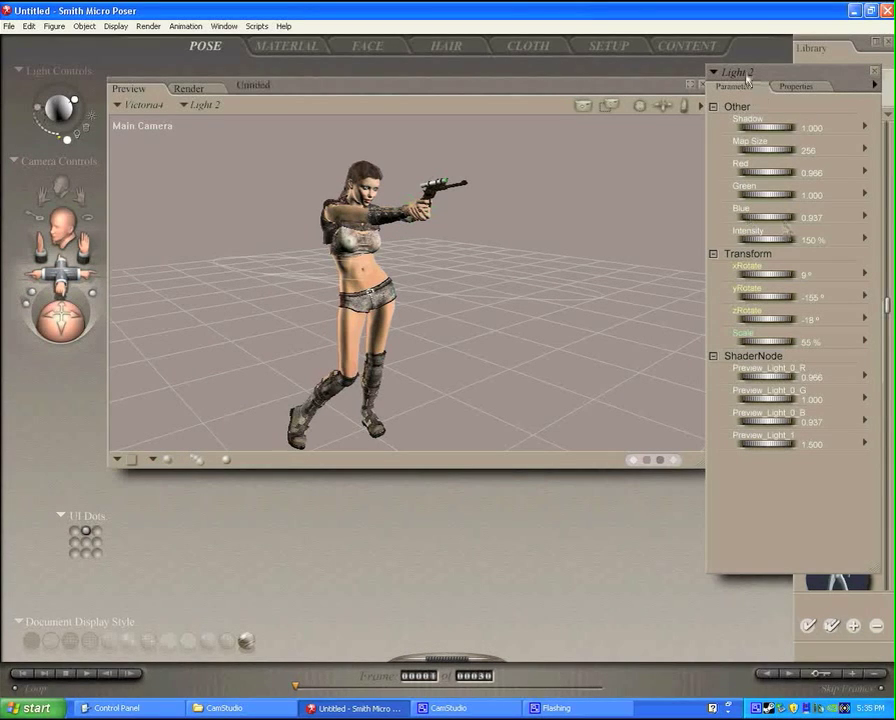
pyautogui.click(805, 275)
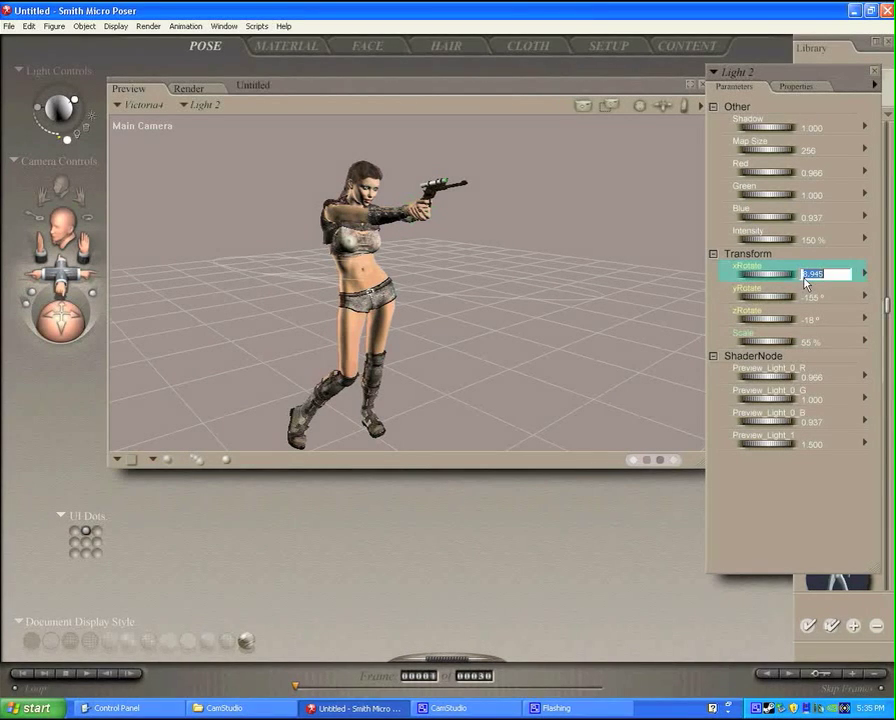
pyautogui.write('0')
pyautogui.click(810, 319)
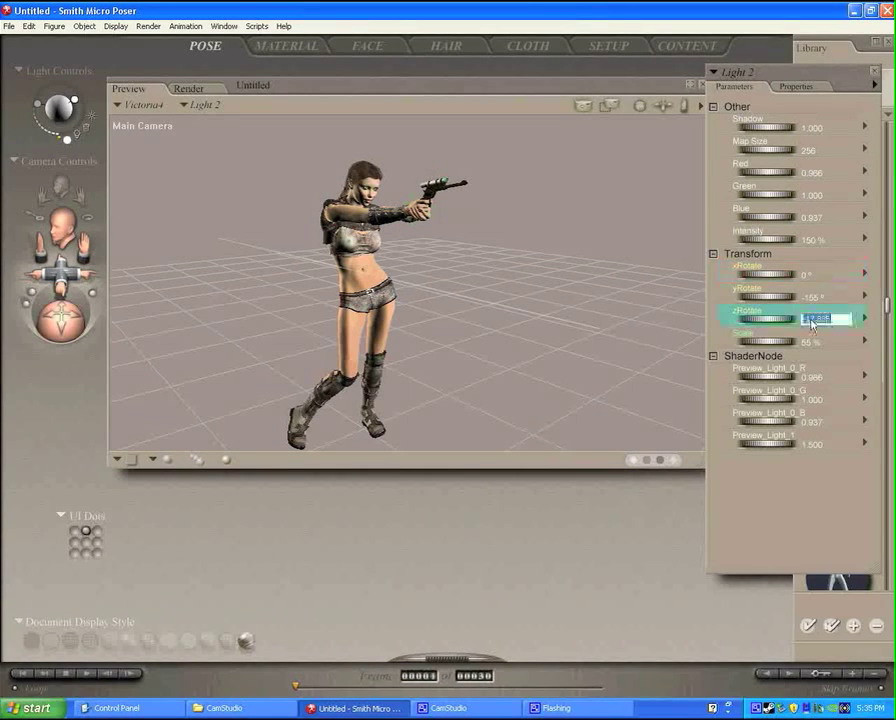
pyautogui.write('0')
pyautogui.press('Return')
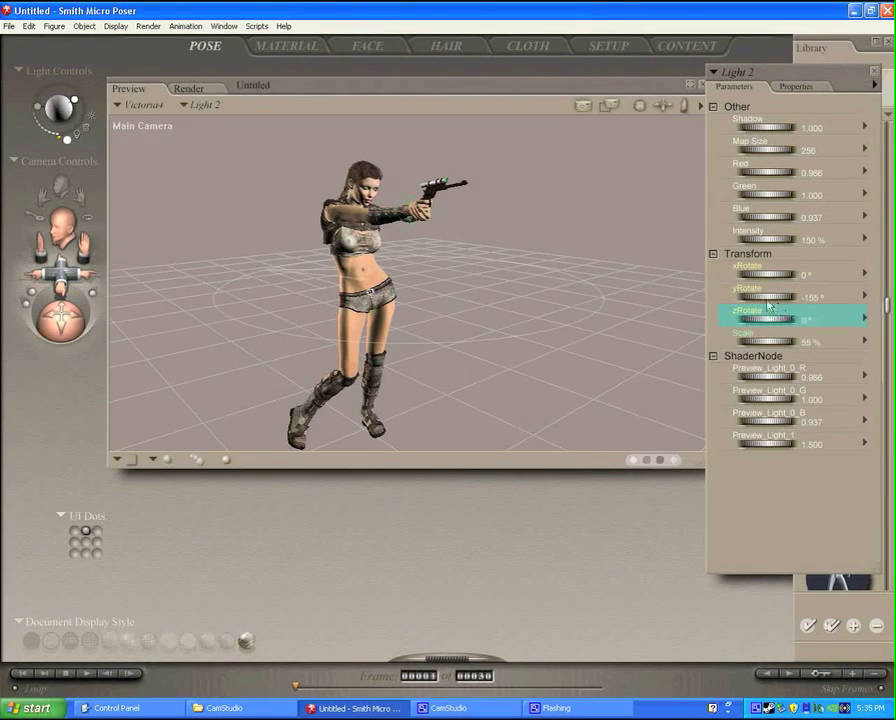
pyautogui.moveTo(768, 300)
pyautogui.mouseDown()
pyautogui.moveTo(792, 296)
pyautogui.moveTo(748, 311)
pyautogui.moveTo(774, 312)
pyautogui.moveTo(752, 311)
pyautogui.moveTo(766, 314)
pyautogui.mouseUp()
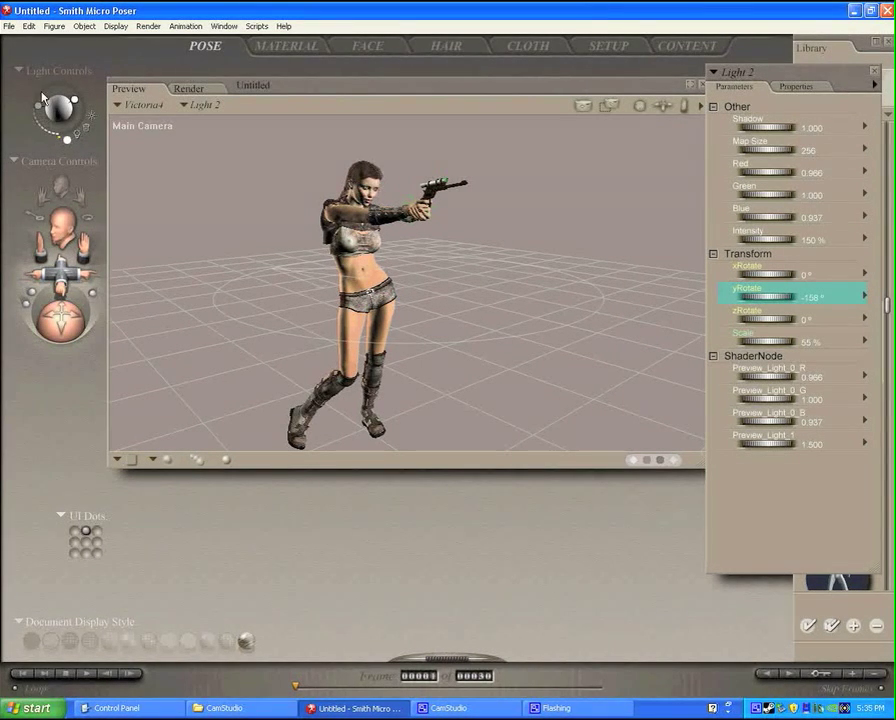
# Duplicate Light 2 and give the copy an intensity of 30% and a yRotate of about -65°
pyautogui.click(29, 26)
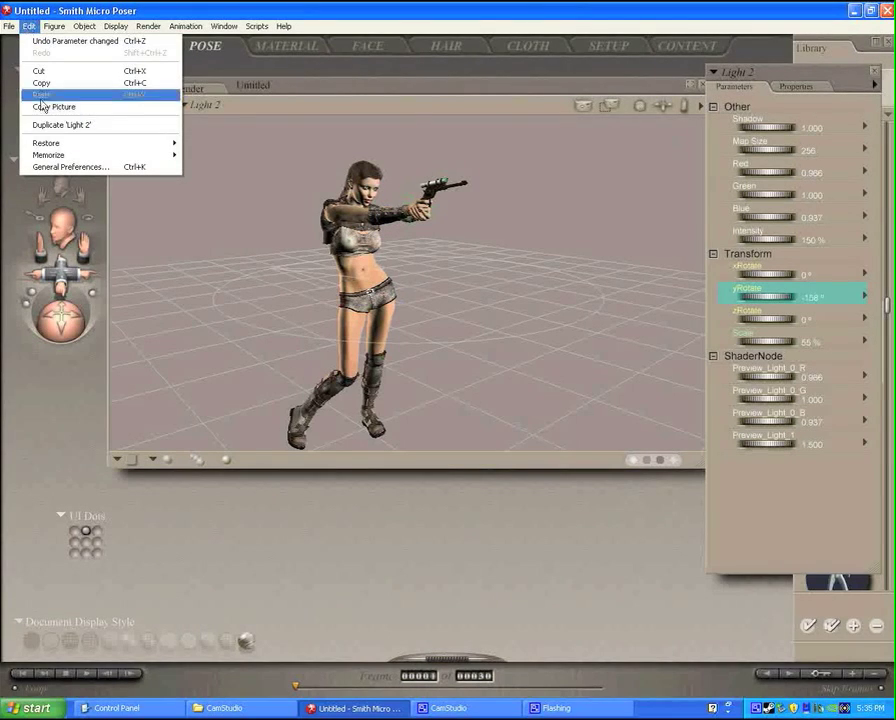
pyautogui.click(50, 126)
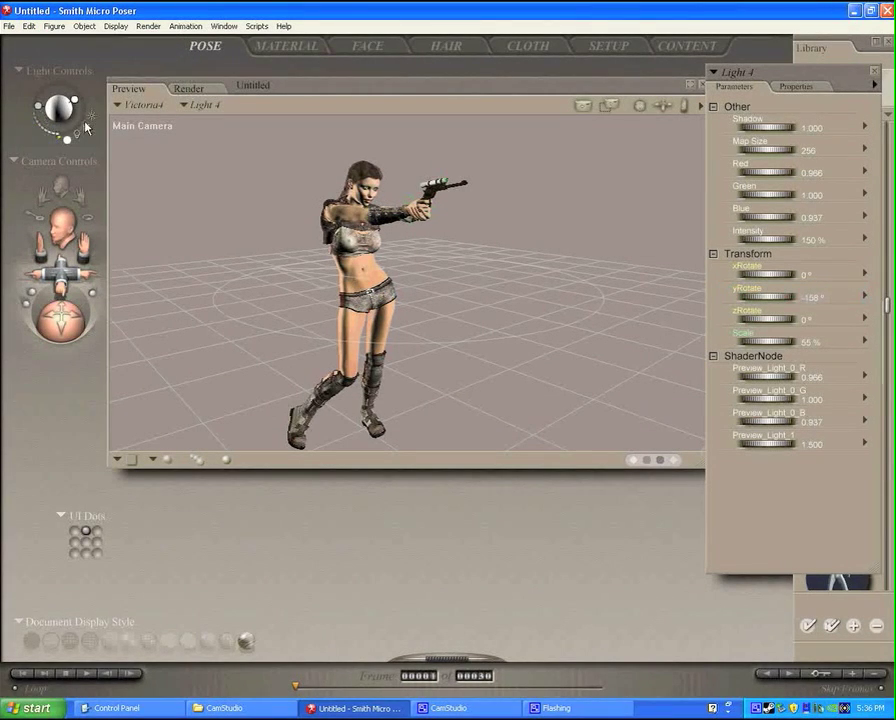
pyautogui.moveTo(771, 299); pyautogui.dragTo(811, 296)
pyautogui.moveTo(771, 298); pyautogui.dragTo(808, 280)
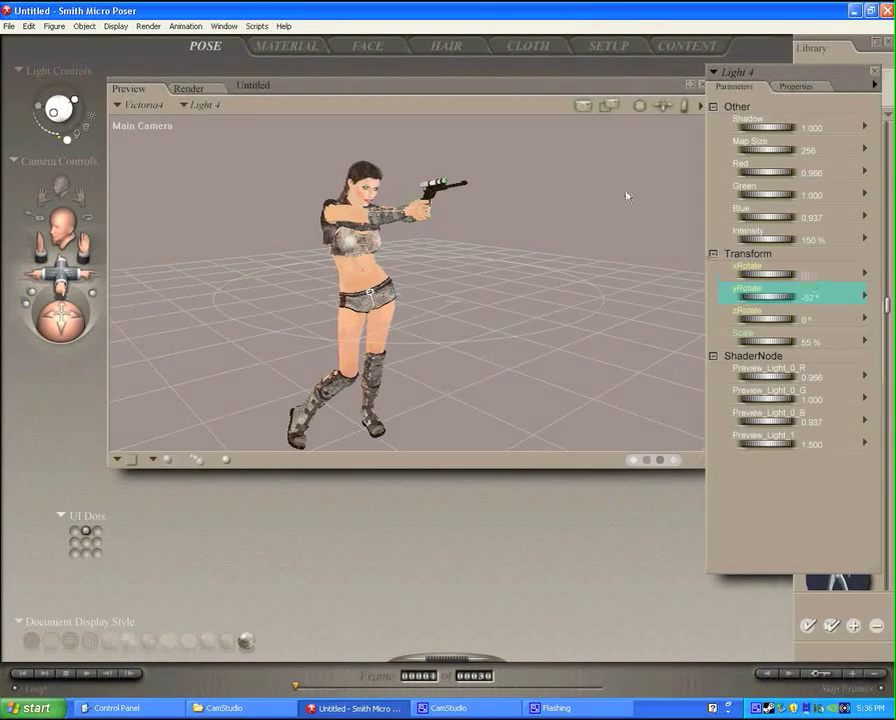
pyautogui.click(812, 240)
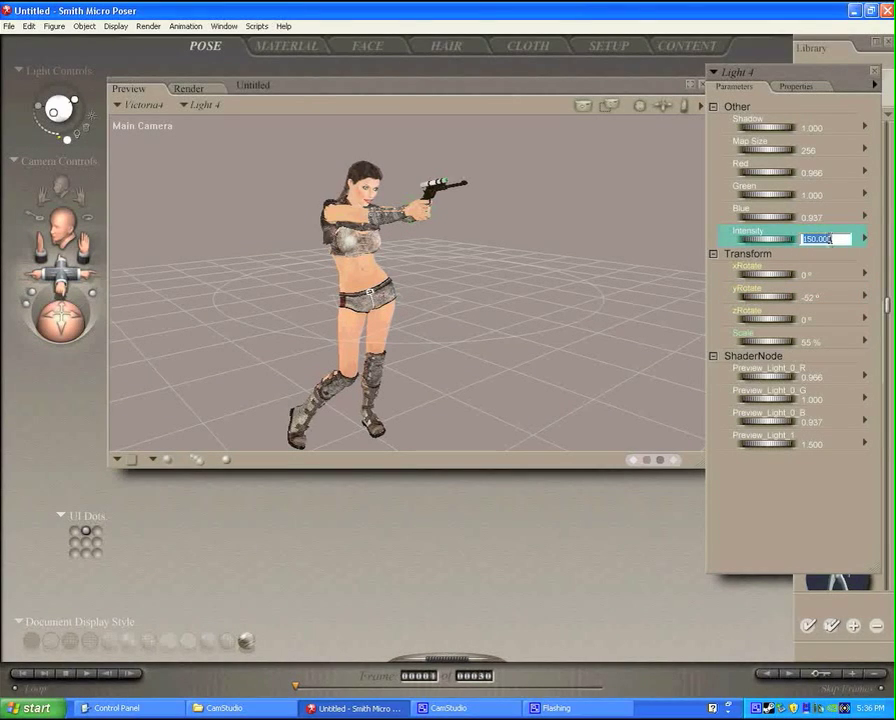
pyautogui.press('Return')
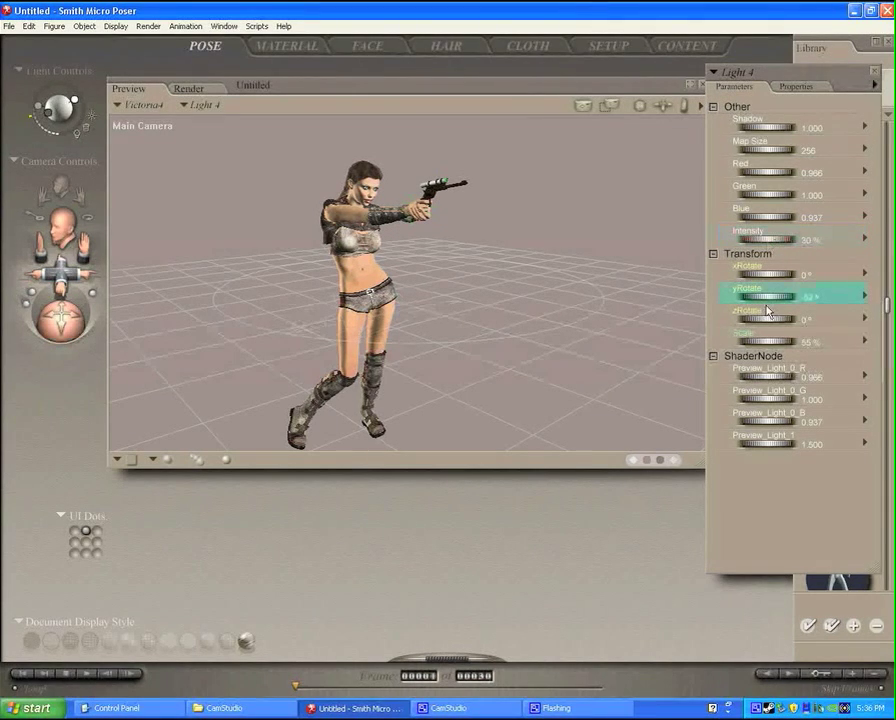
pyautogui.moveTo(766, 306); pyautogui.dragTo(776, 192)
# Switch Light 4 off and back on to compare its effect on the figure
pyautogui.click(792, 86)
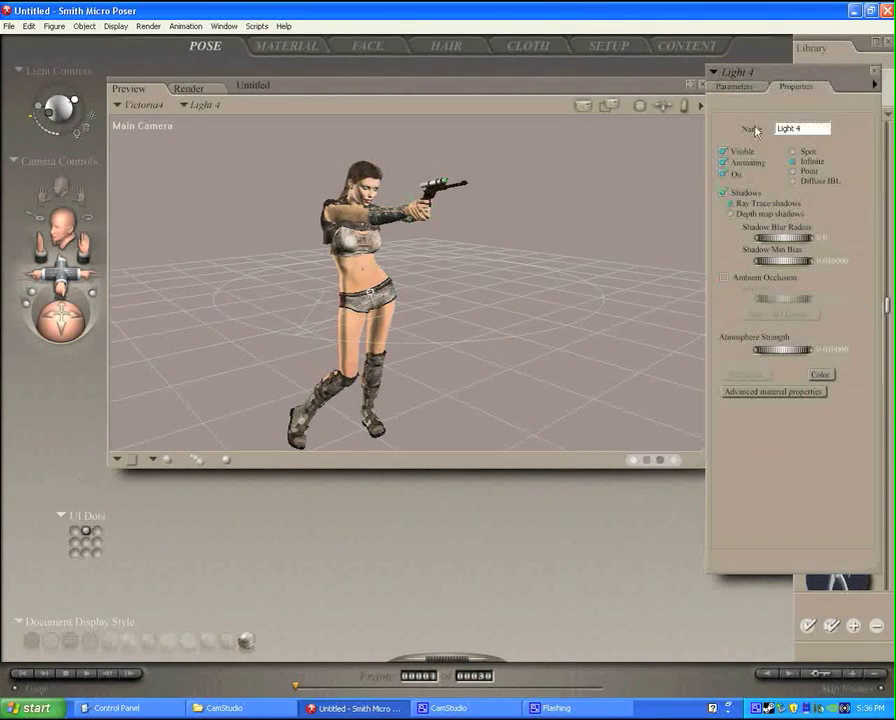
pyautogui.click(725, 175)
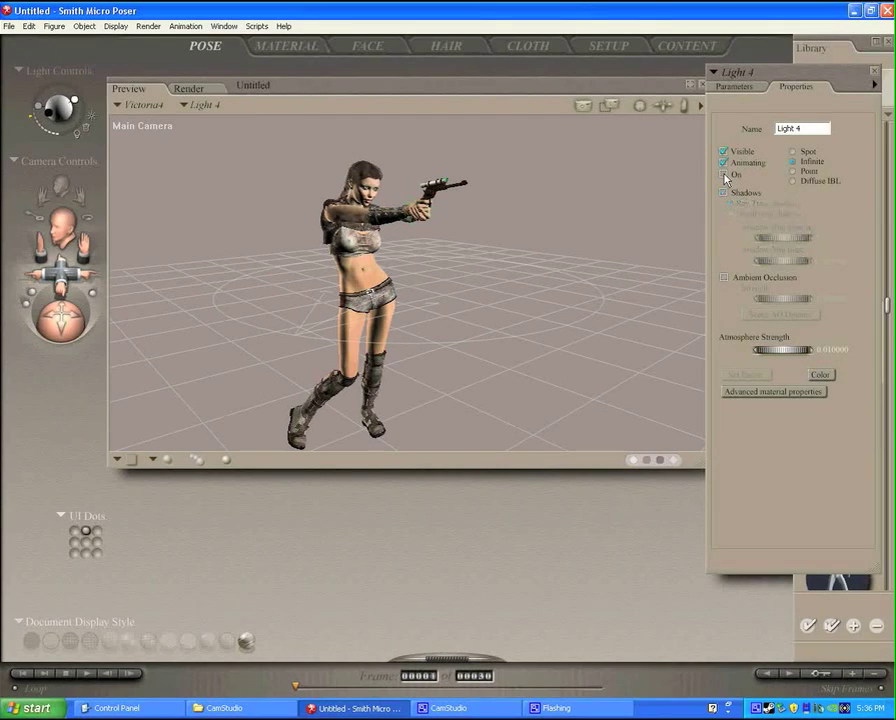
pyautogui.click(725, 175)
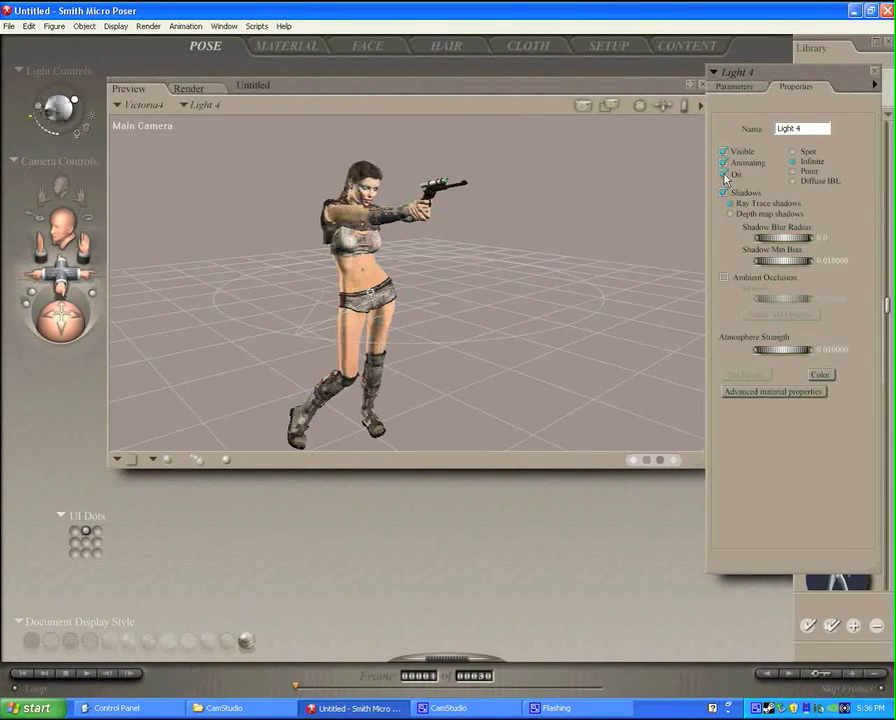
pyautogui.click(734, 86)
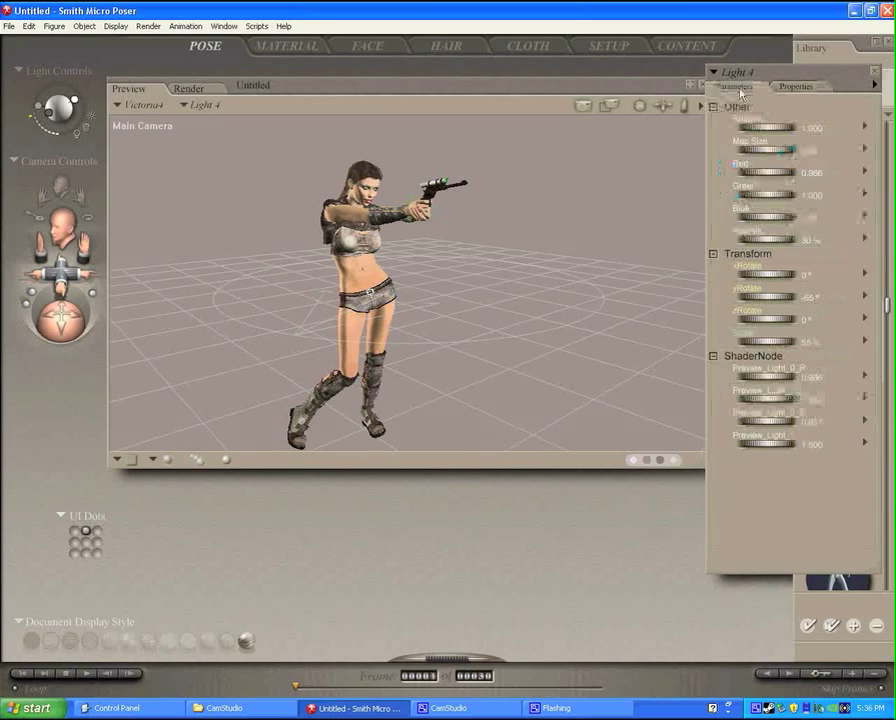
# Give Light 3 a pale yellow color (about 0.996, 0.938, 0.684) and set its intensity to 150%
pyautogui.click(75, 104)
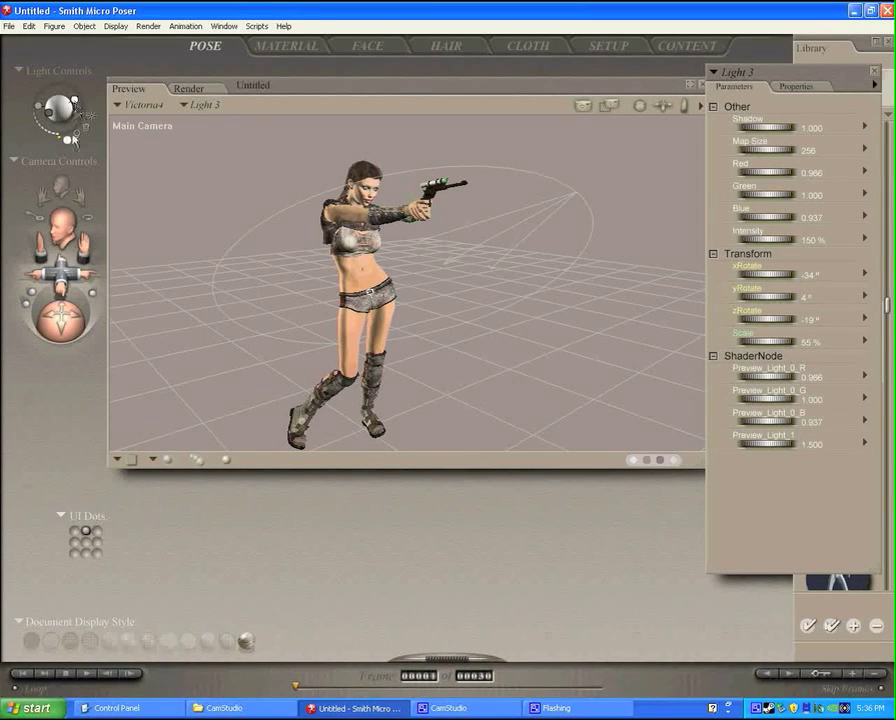
pyautogui.click(66, 135)
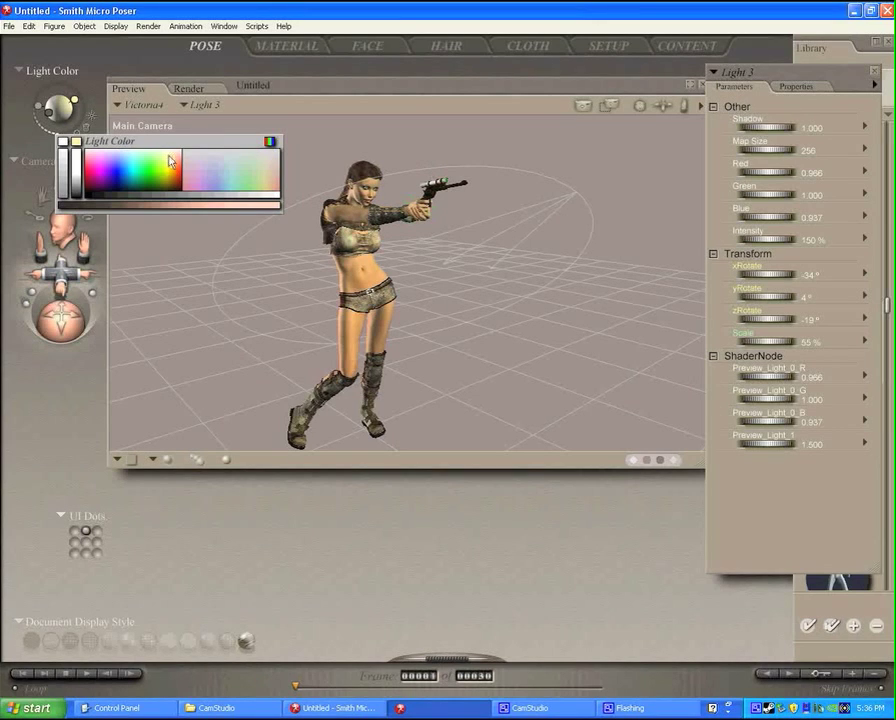
pyautogui.click(169, 161)
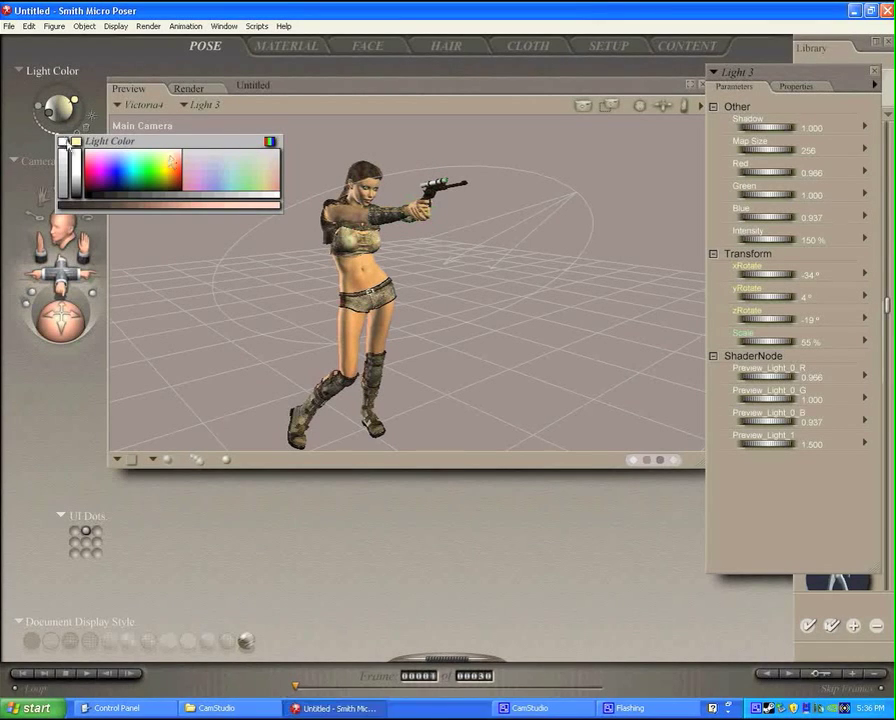
pyautogui.click(812, 240)
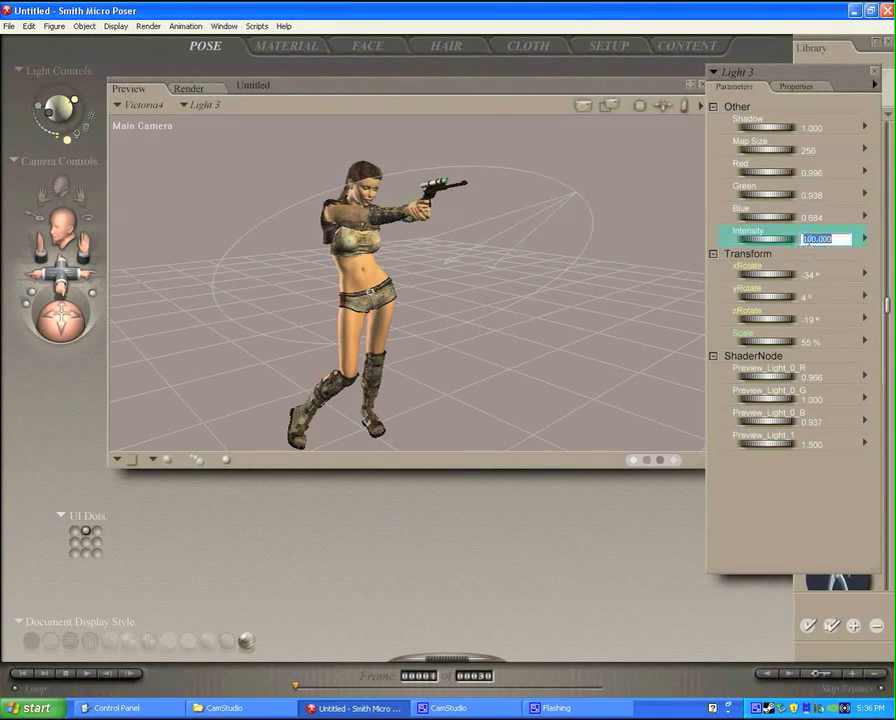
pyautogui.write('150')
pyautogui.press('Return')
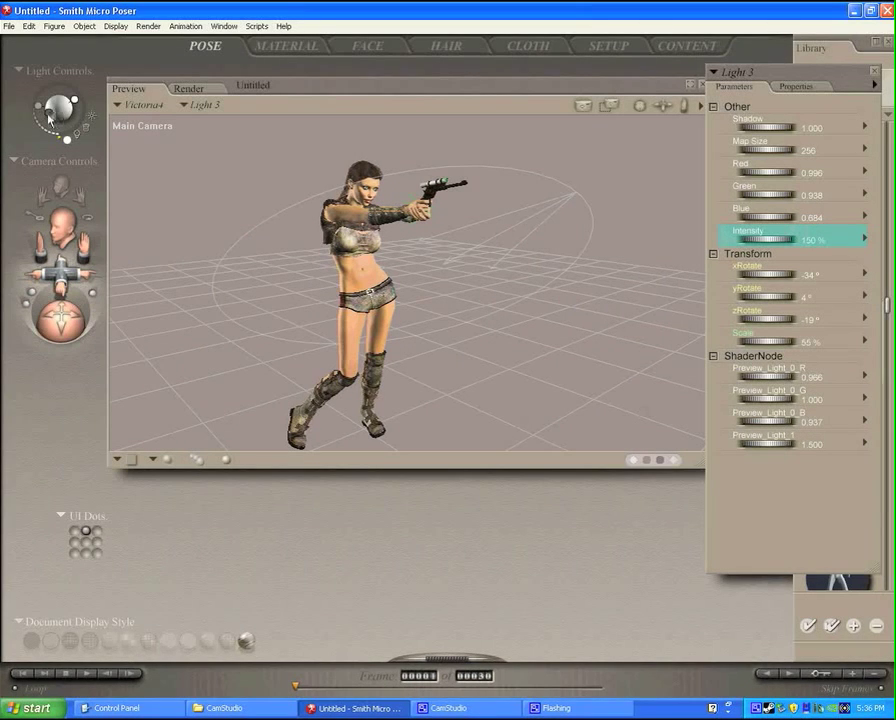
# Change Light 4's color to a dark golden brown (about 0.398, 0.289, 0.000)
pyautogui.click(47, 112)
pyautogui.click(66, 141)
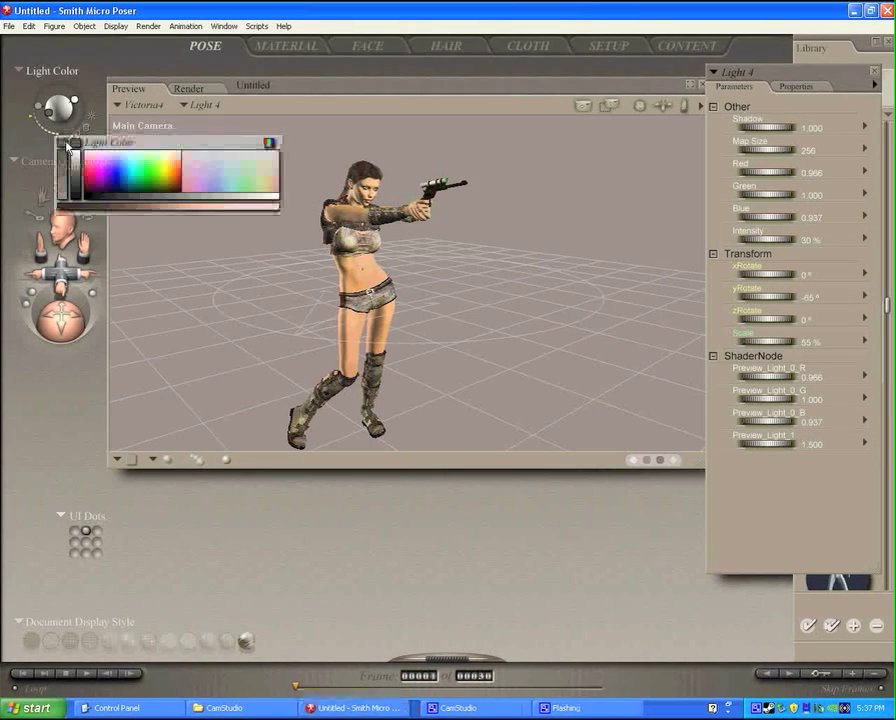
pyautogui.click(170, 190)
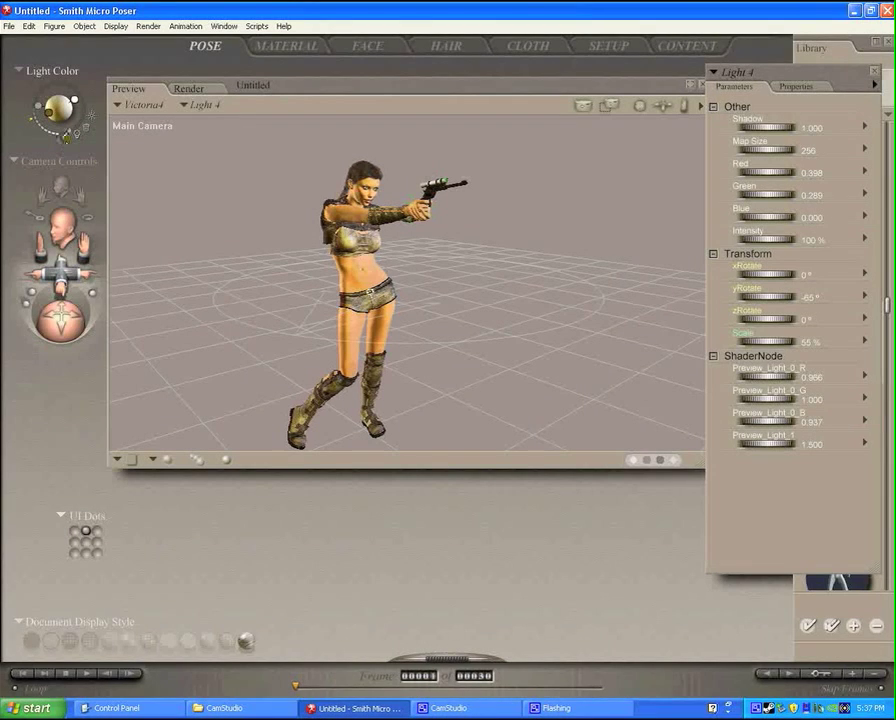
# Set Light 2's intensity to 300% and turn its yRotate to about -172°
pyautogui.click(39, 110)
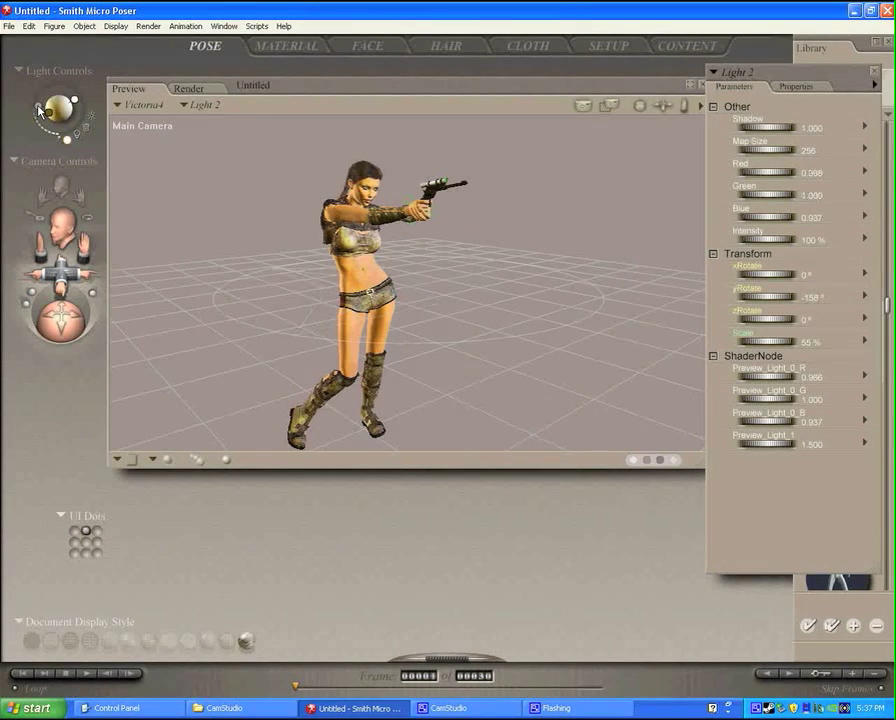
pyautogui.click(812, 240)
pyautogui.write('300')
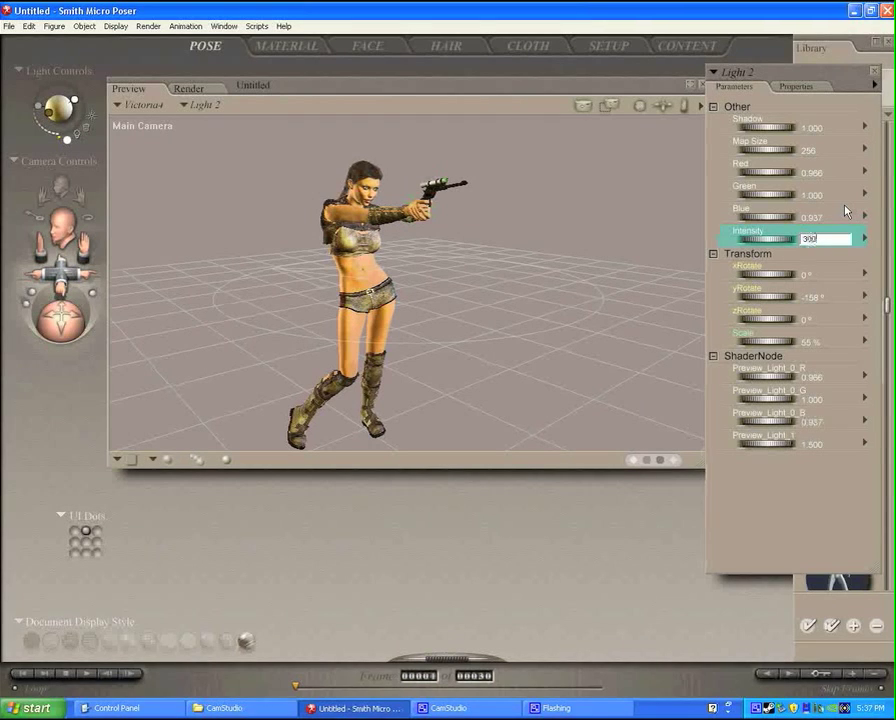
pyautogui.press('Return')
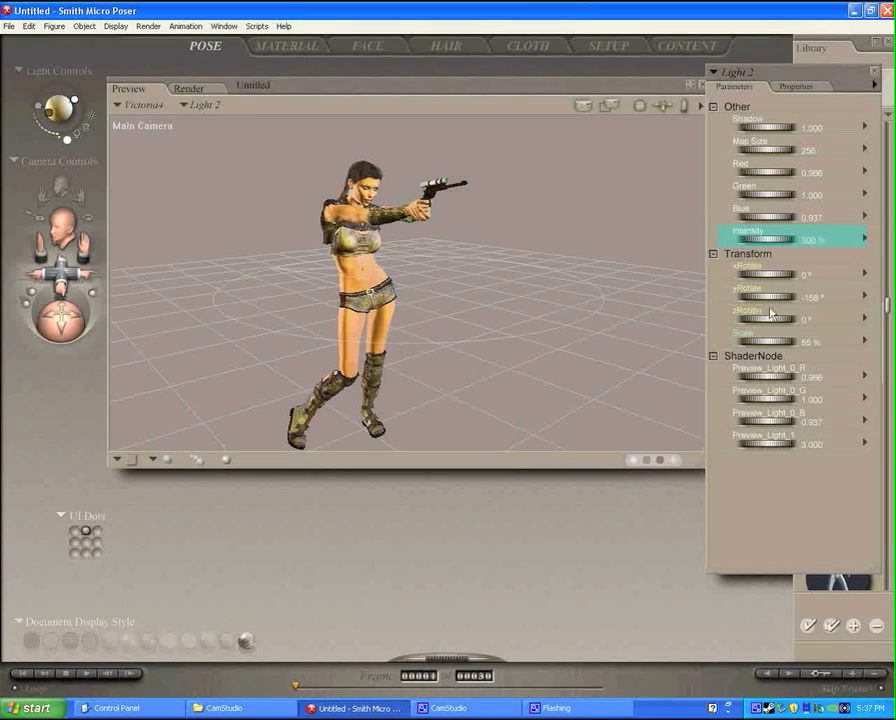
pyautogui.moveTo(773, 301); pyautogui.dragTo(767, 305)
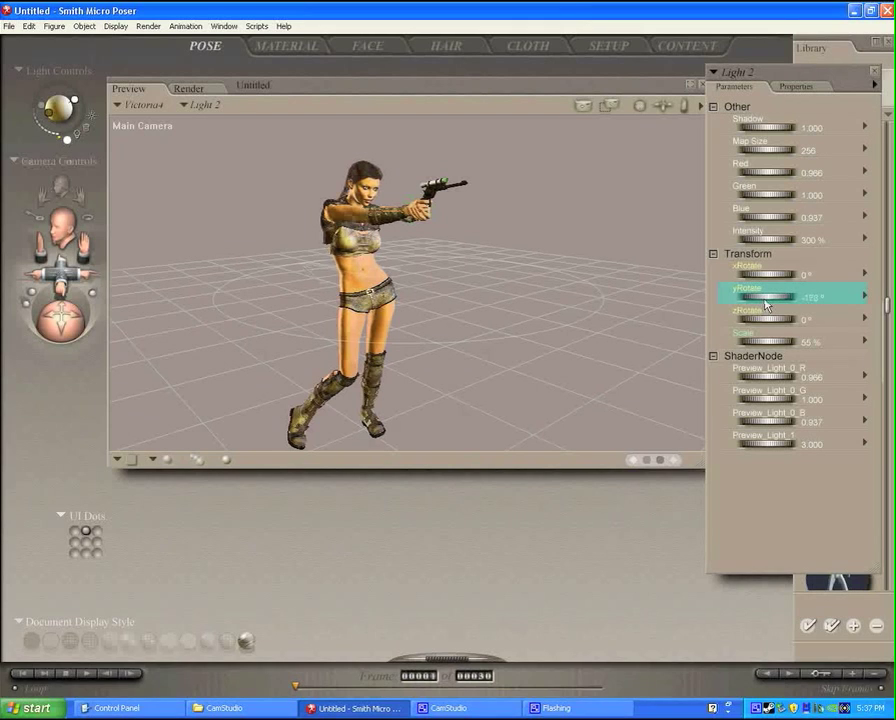
# Switch the view to the Dolly Camera and swing it around to frame the full figure at a yaw of about -40°
pyautogui.click(15, 161)
pyautogui.click(57, 331)
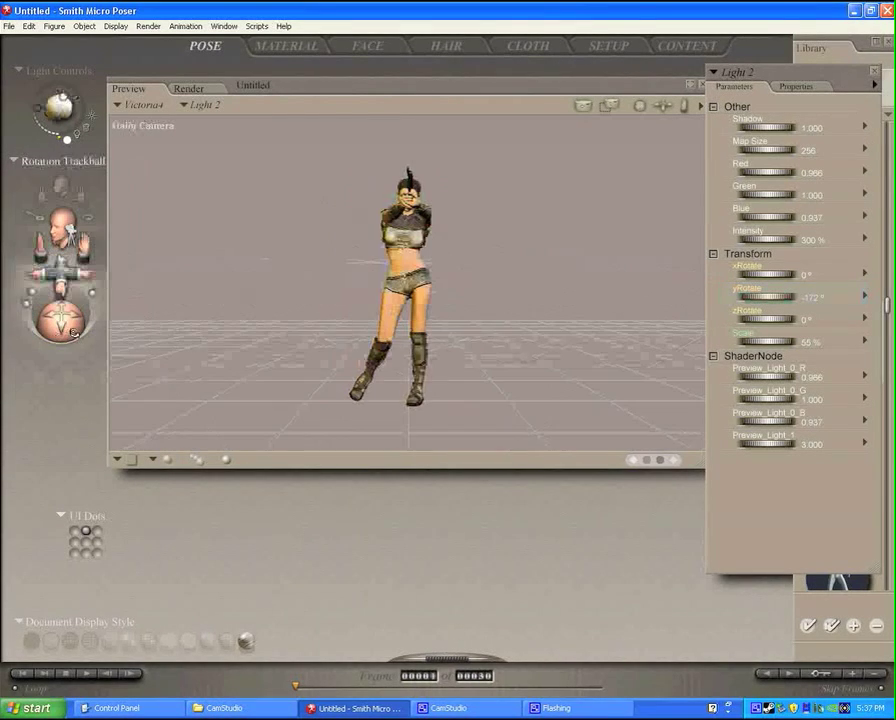
pyautogui.moveTo(78, 319); pyautogui.dragTo(29, 270)
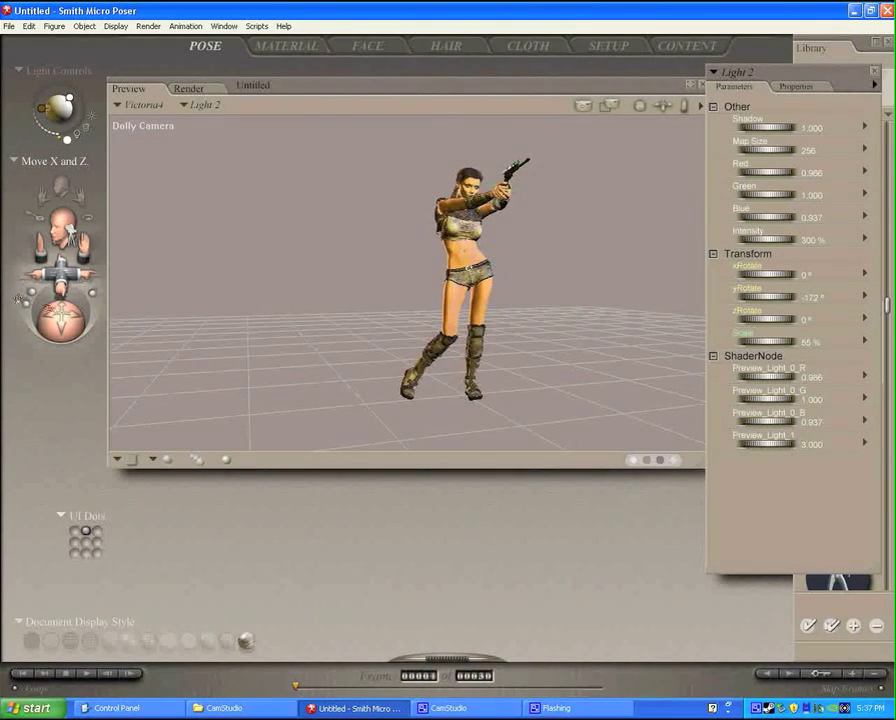
pyautogui.moveTo(58, 312); pyautogui.dragTo(69, 283)
pyautogui.click(62, 272)
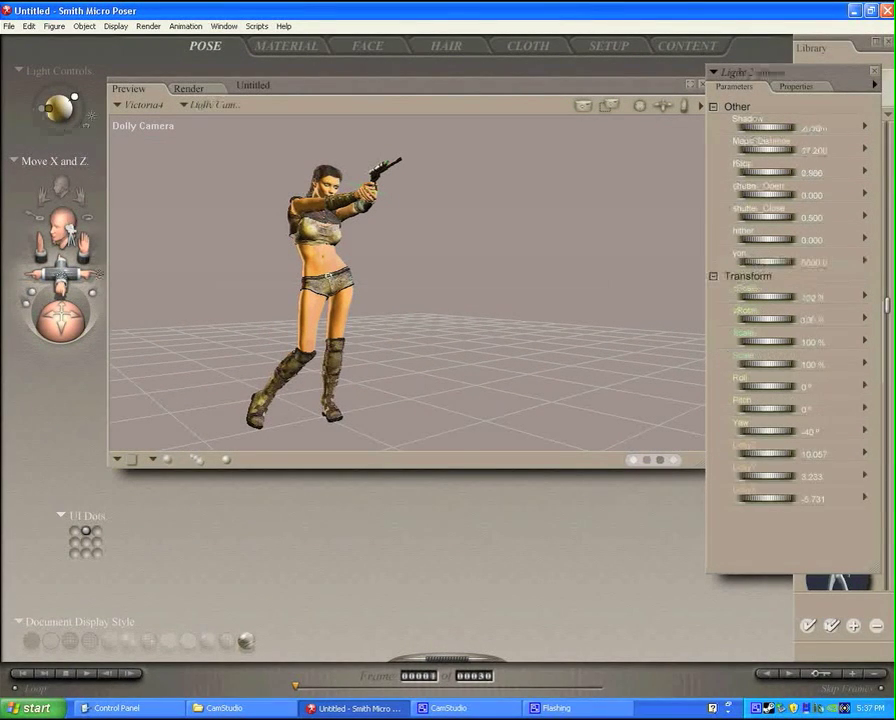
# Set the Dolly Camera's focal length to 100 mm and reposition the camera to frame the whole figure at about -41° yaw
pyautogui.click(811, 130)
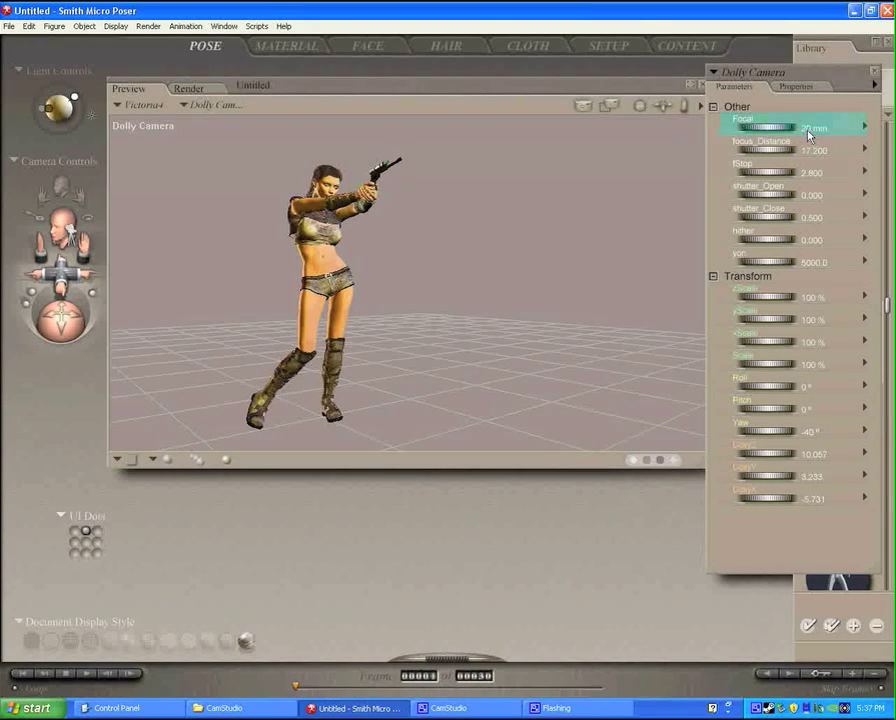
pyautogui.write('100')
pyautogui.press('Return')
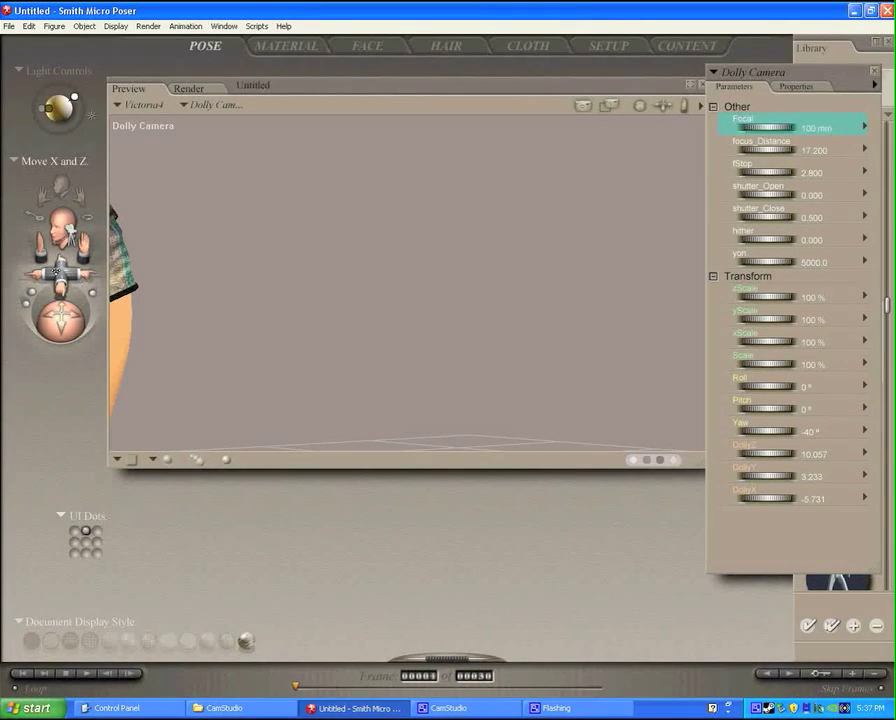
pyautogui.moveTo(56, 271); pyautogui.dragTo(72, 232)
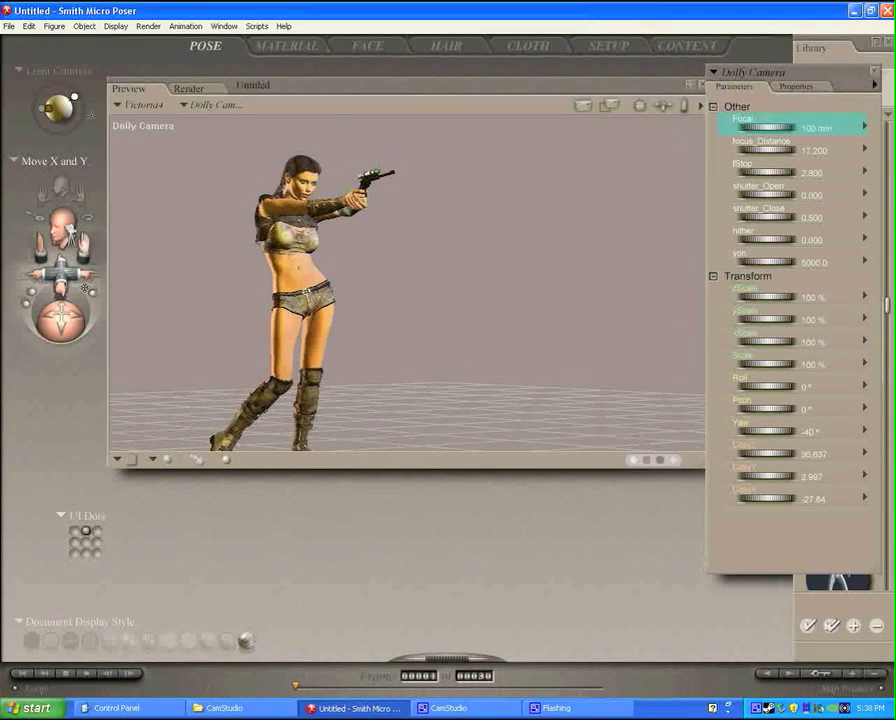
pyautogui.moveTo(62, 326)
pyautogui.mouseDown()
pyautogui.moveTo(62, 336)
pyautogui.moveTo(61, 327)
pyautogui.mouseUp()
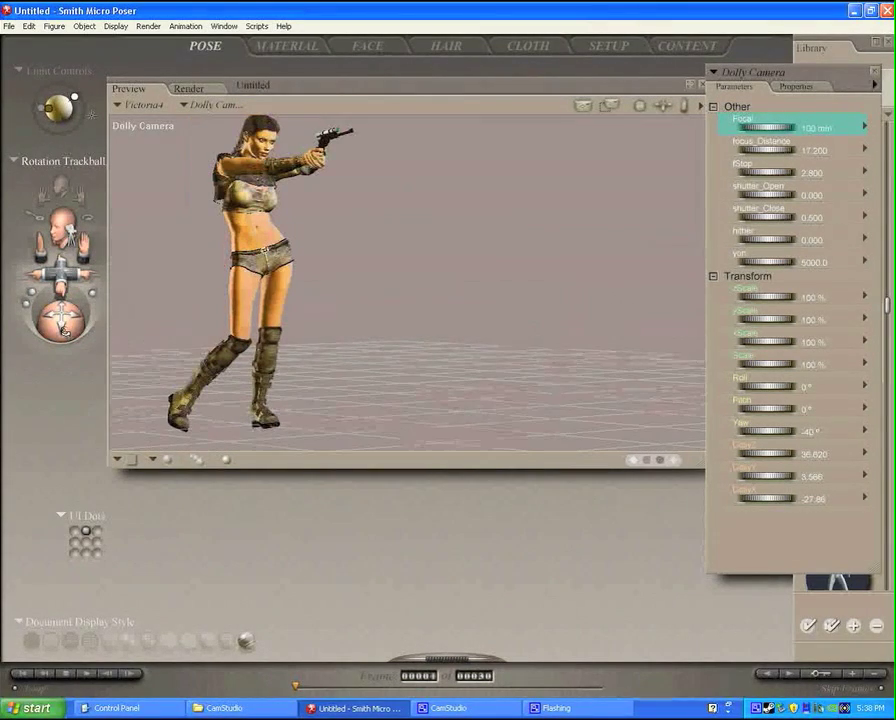
pyautogui.moveTo(80, 234); pyautogui.dragTo(120, 259)
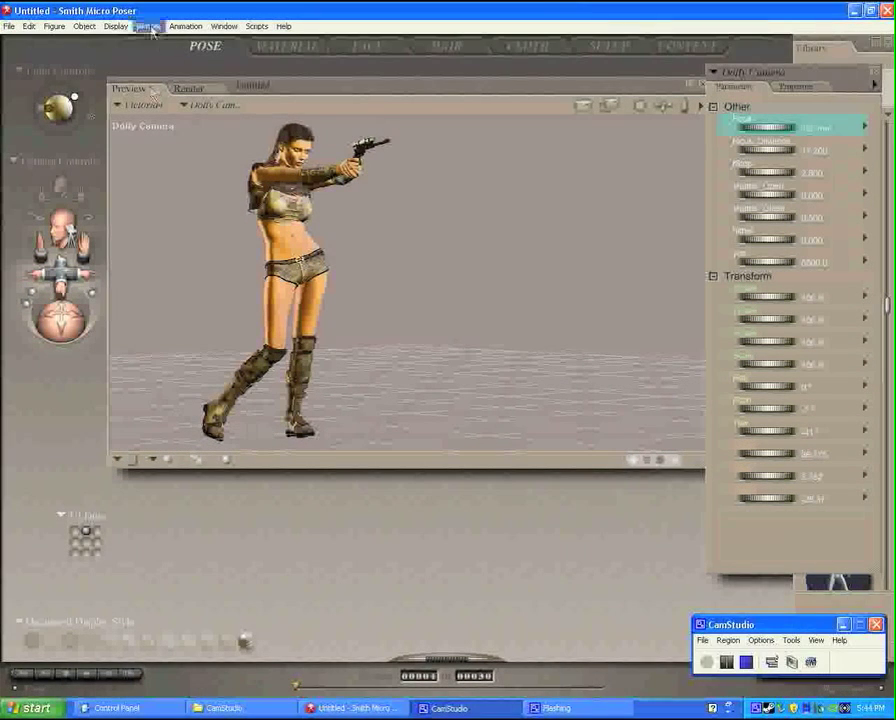
# In the FireFly render settings, raise the automatic quality to Final and acquire those values into the manual settings
pyautogui.click(148, 26)
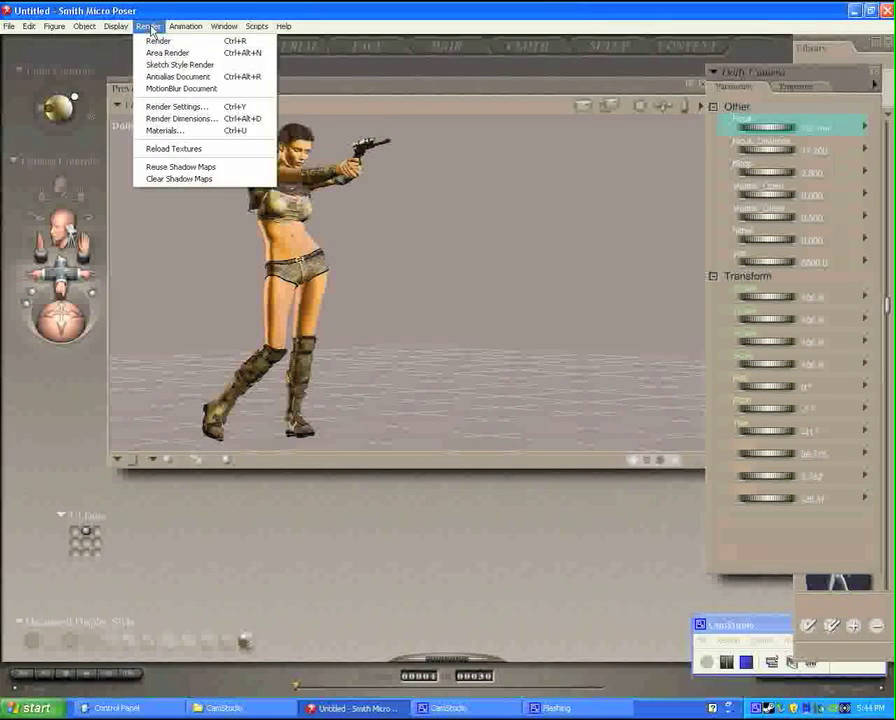
pyautogui.click(163, 107)
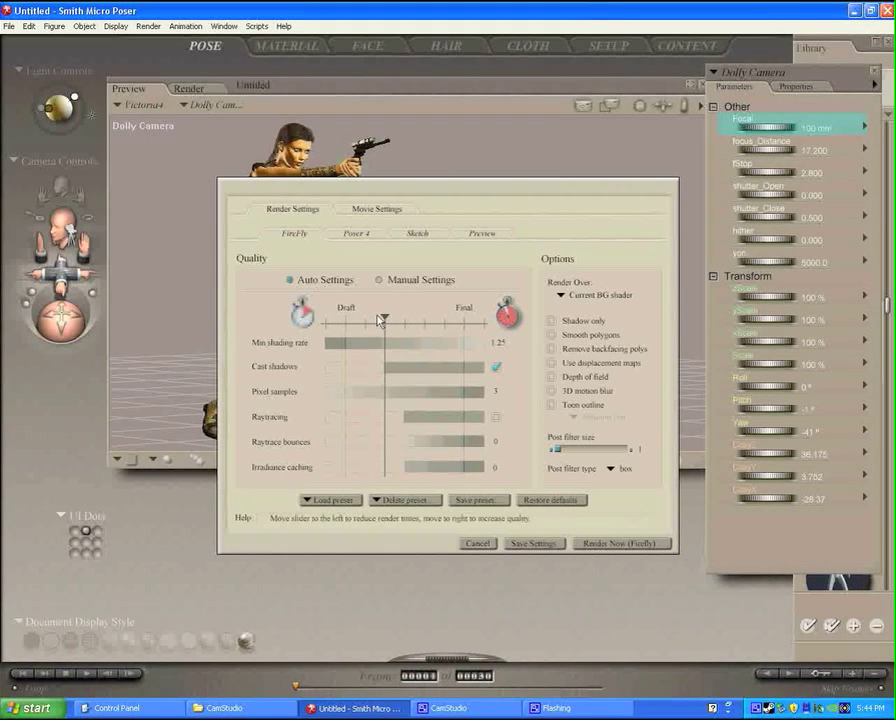
pyautogui.click(413, 281)
pyautogui.click(326, 281)
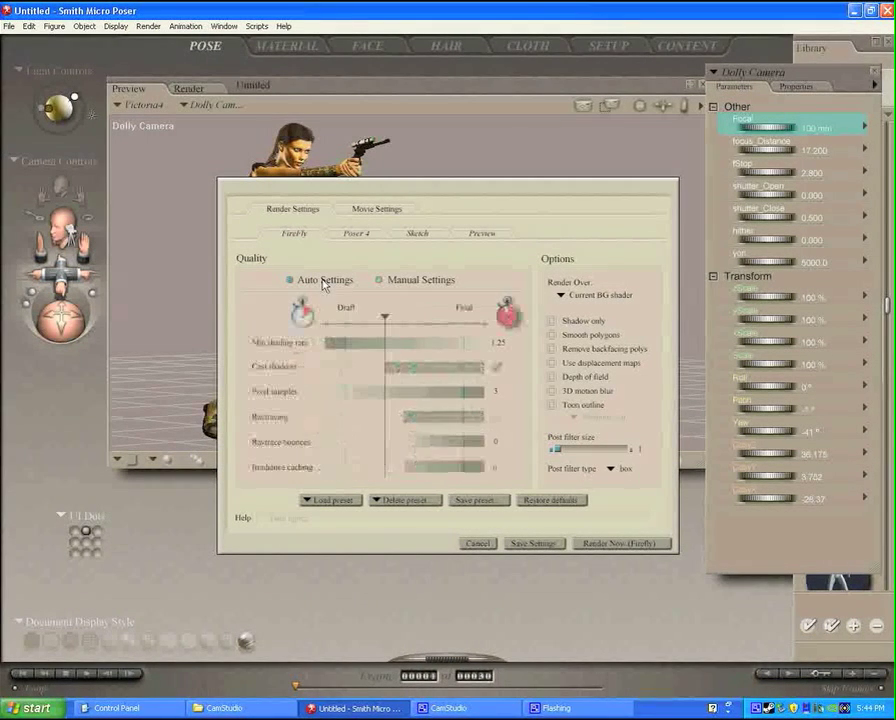
pyautogui.moveTo(389, 323); pyautogui.dragTo(464, 325)
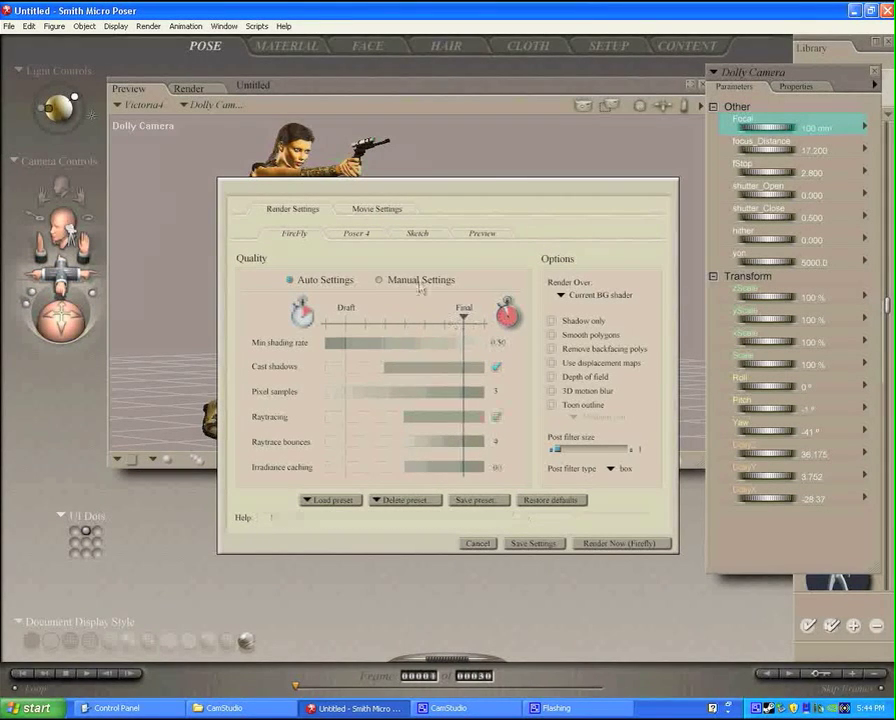
pyautogui.click(420, 285)
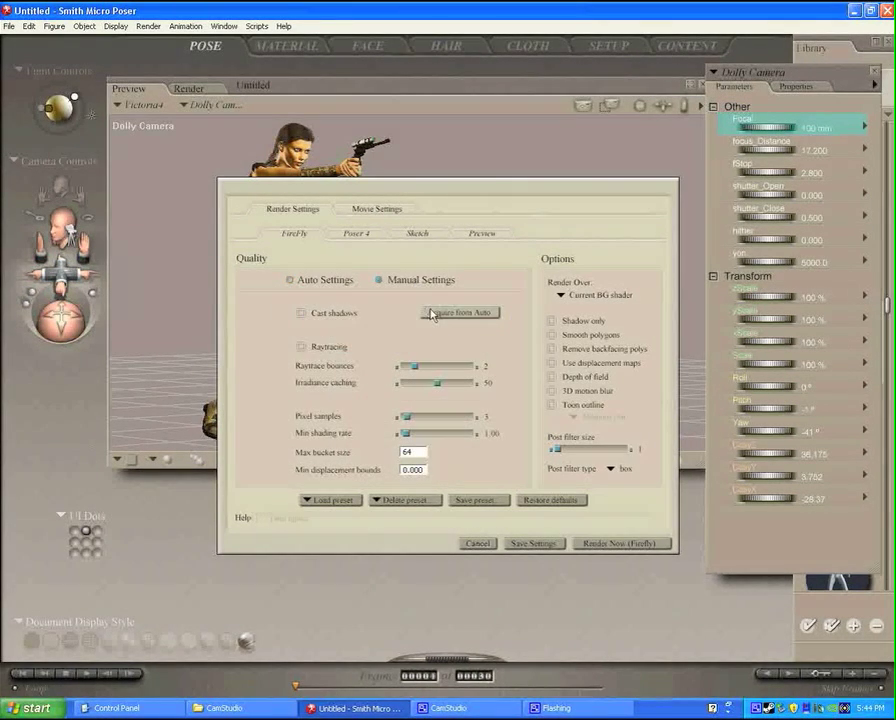
pyautogui.click(466, 314)
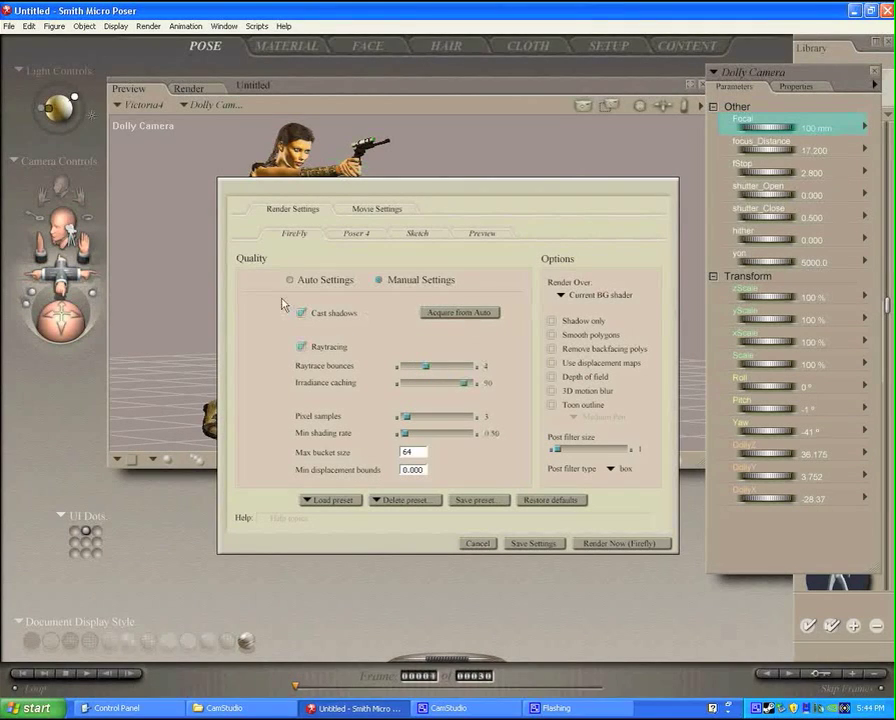
# In the manual FireFly settings, set raytrace bounces to 0 and turn off raytracing and cast shadows
pyautogui.click(318, 281)
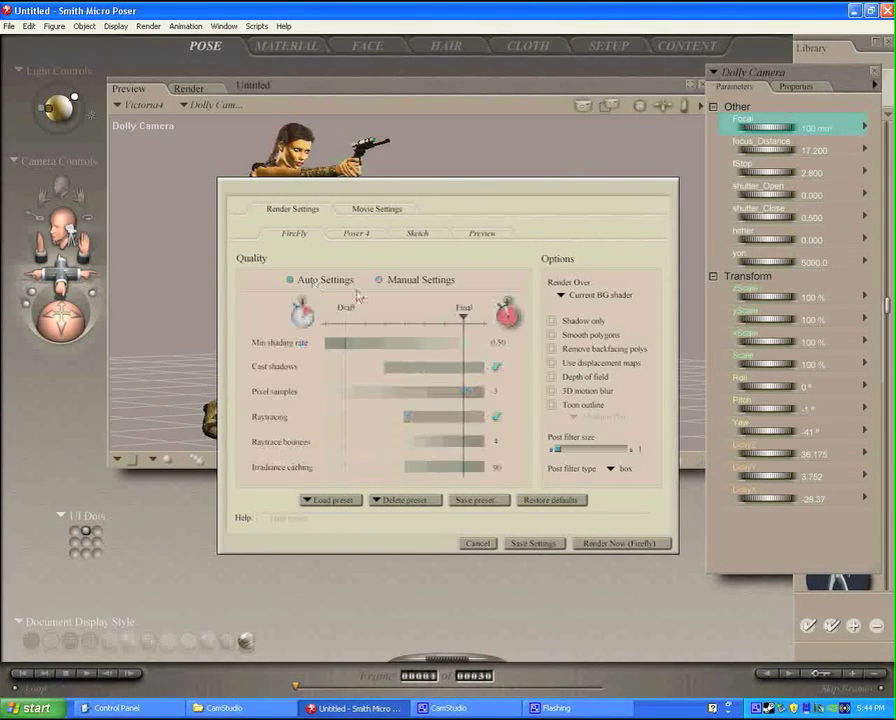
pyautogui.click(421, 287)
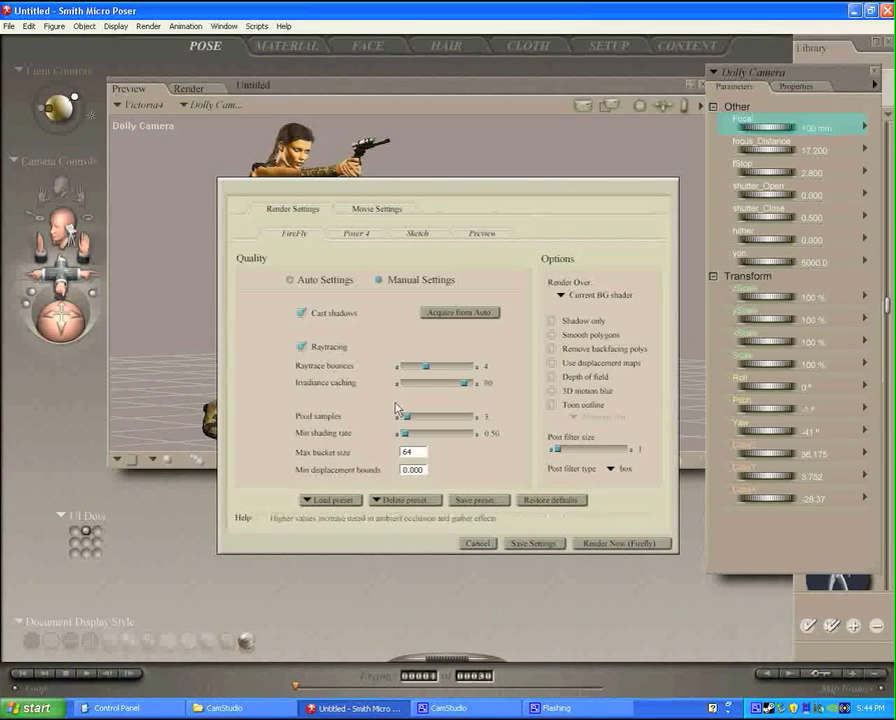
pyautogui.moveTo(426, 366); pyautogui.dragTo(401, 366)
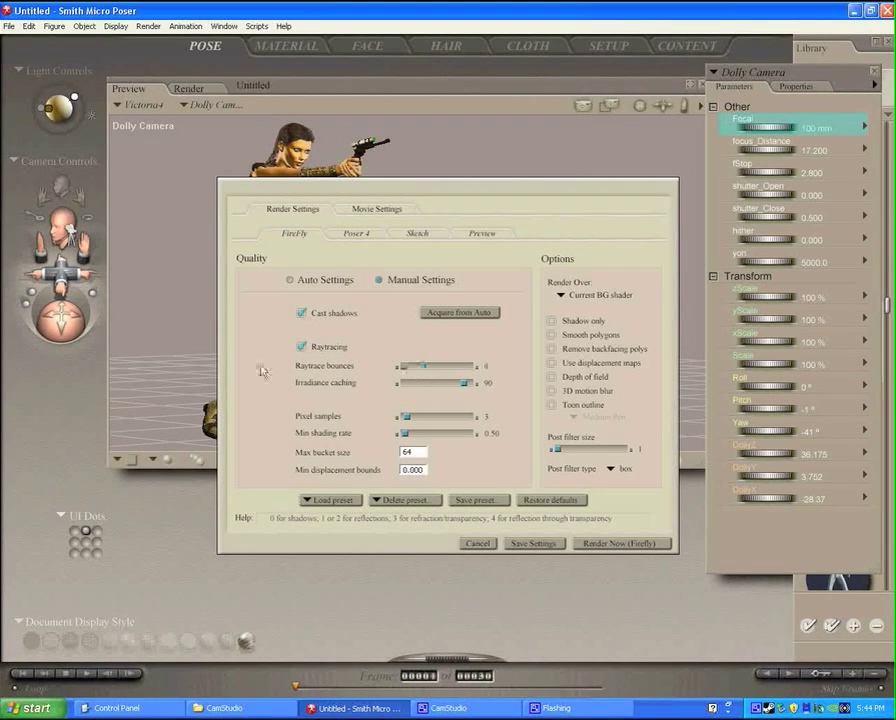
pyautogui.click(301, 346)
pyautogui.click(301, 313)
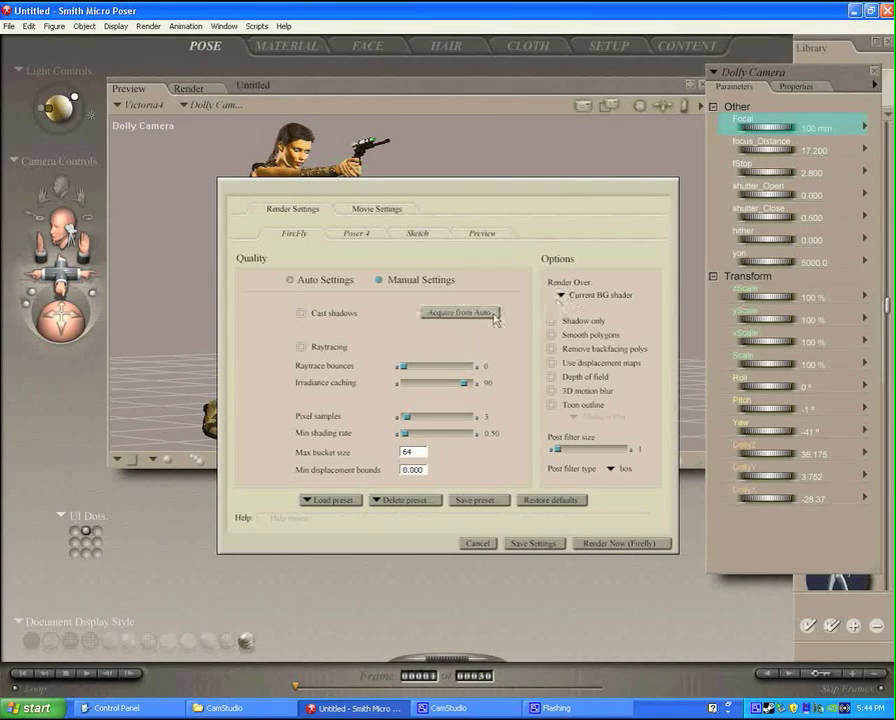
# Set the FireFly render to render over Black and save the render settings
pyautogui.click(564, 296)
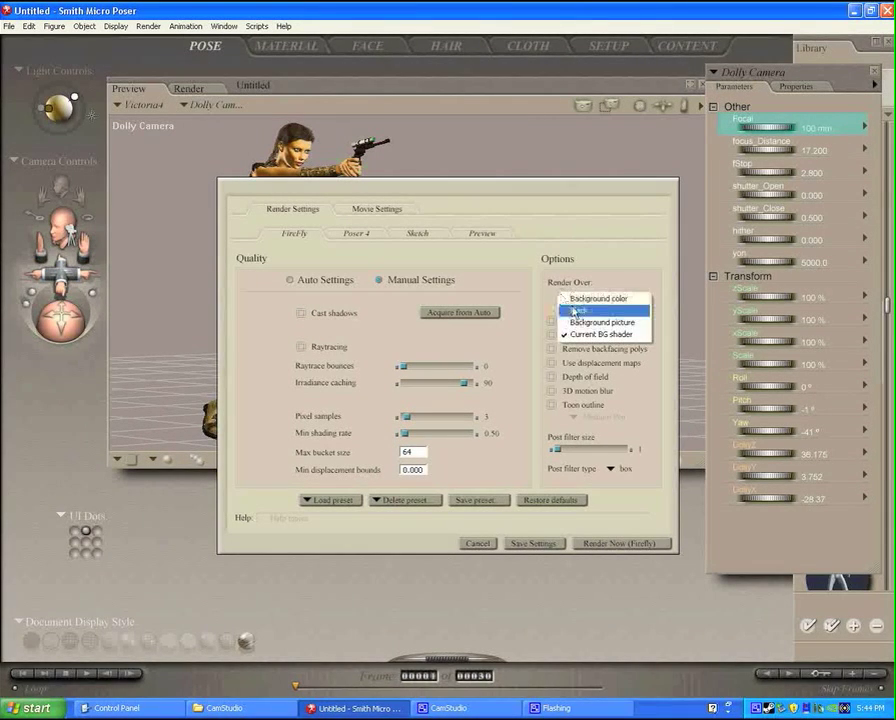
pyautogui.click(576, 311)
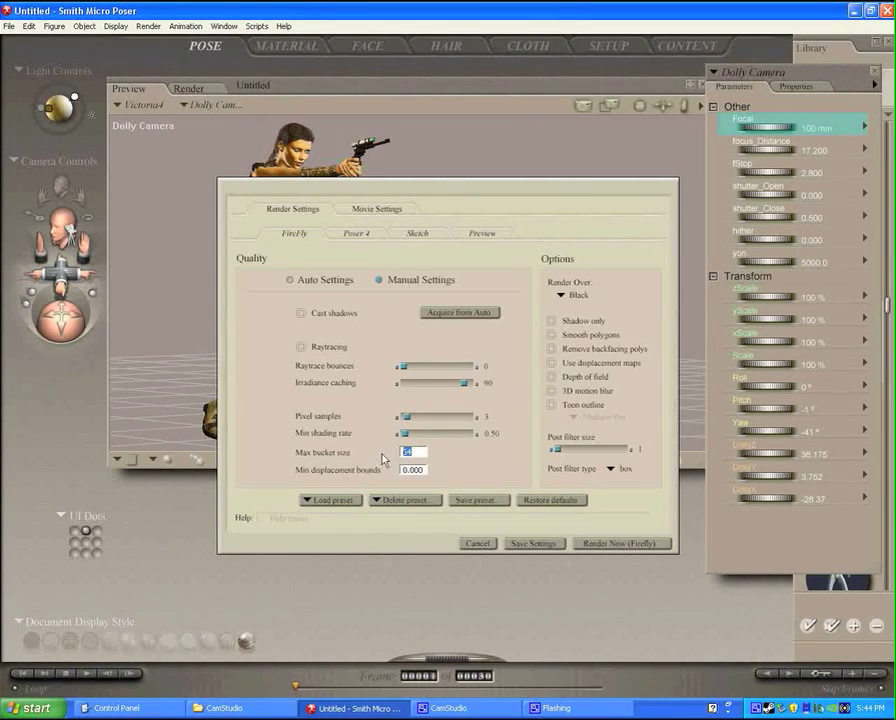
pyautogui.click(425, 452)
pyautogui.click(534, 543)
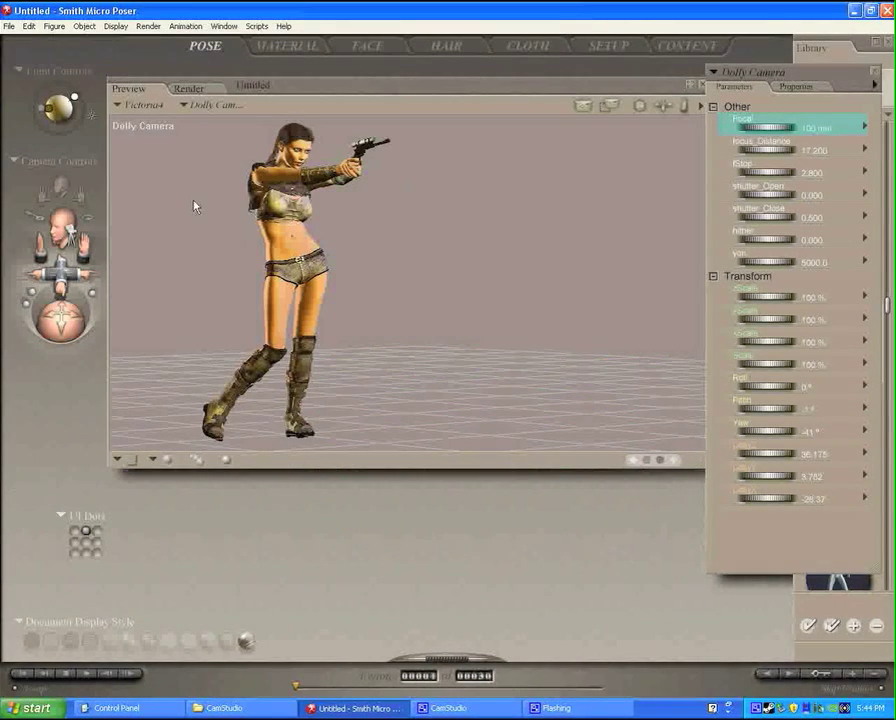
# Run the SVDL TextureFilter script with quality Off for the entire scene, and render the Dolly Camera view
pyautogui.click(254, 27)
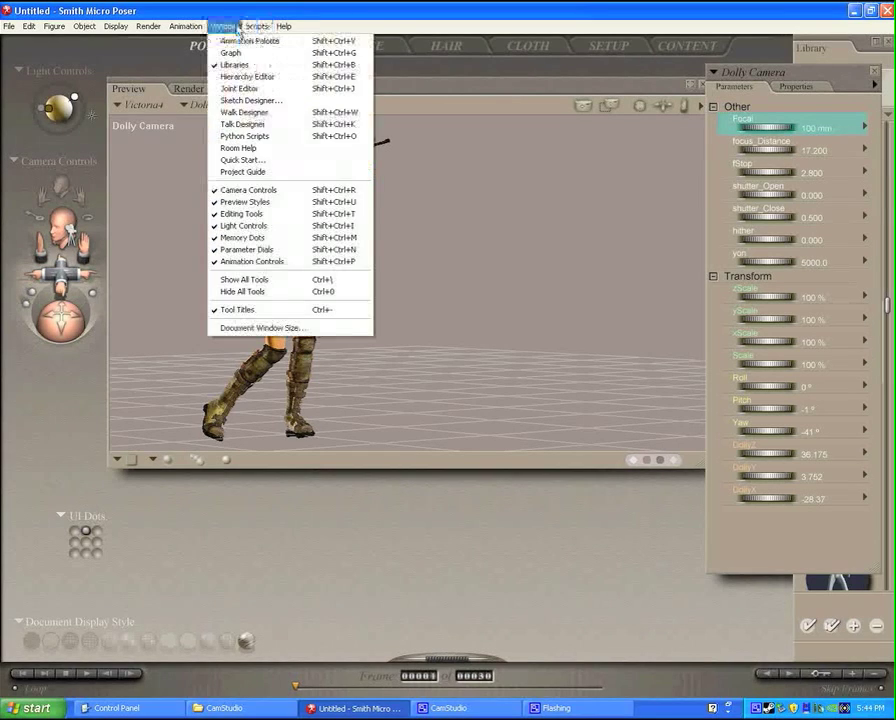
pyautogui.moveTo(266, 90)
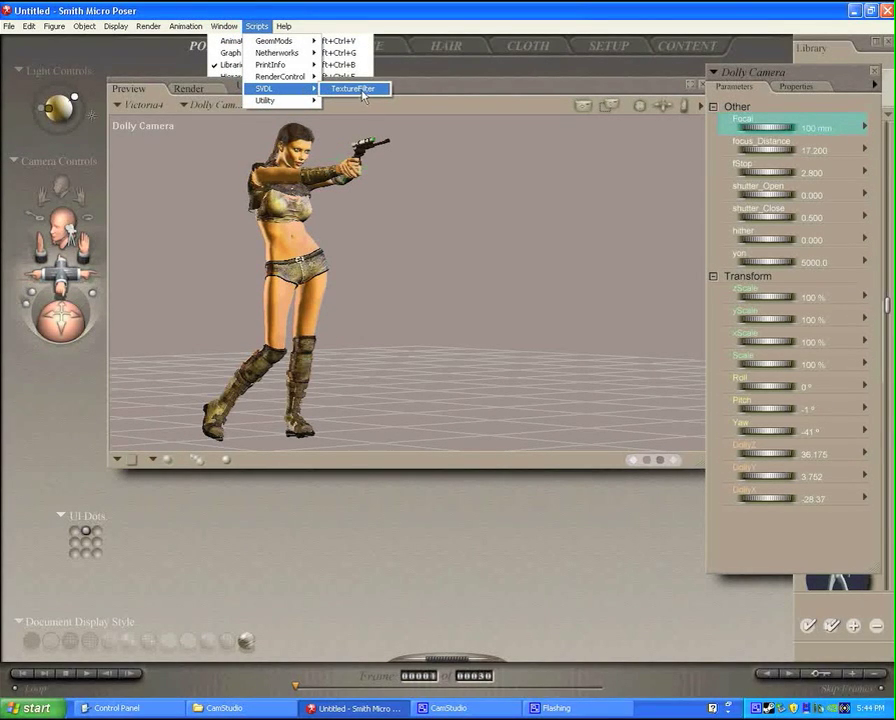
pyautogui.click(362, 93)
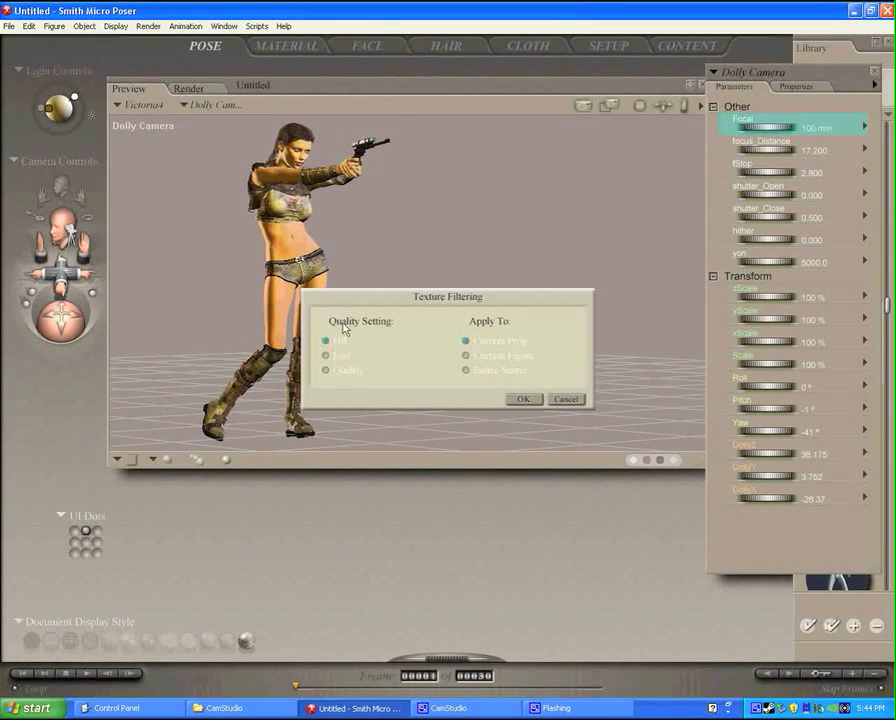
pyautogui.click(466, 371)
pyautogui.click(522, 399)
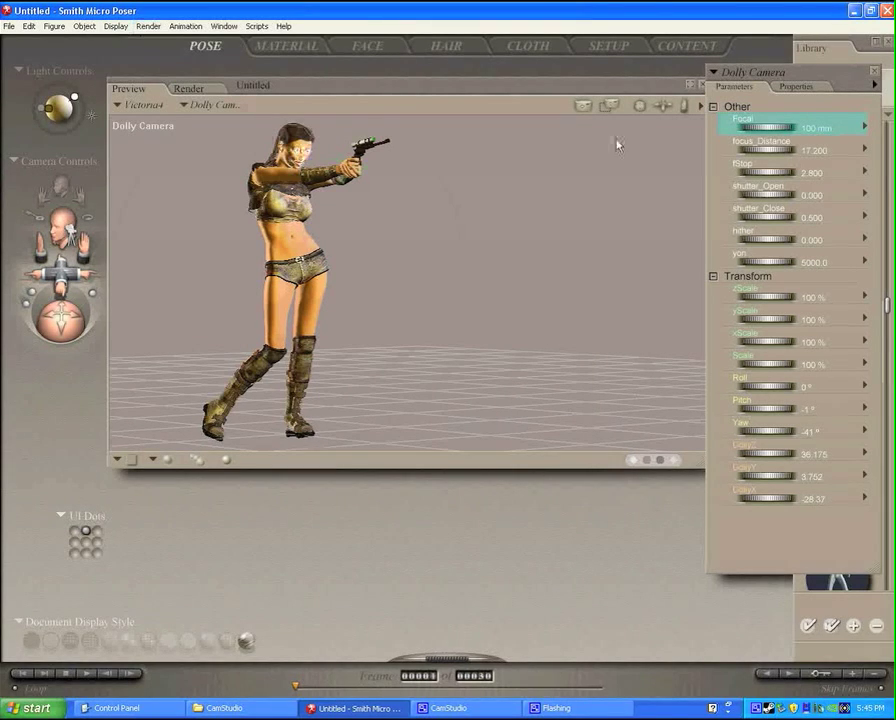
pyautogui.click(585, 107)
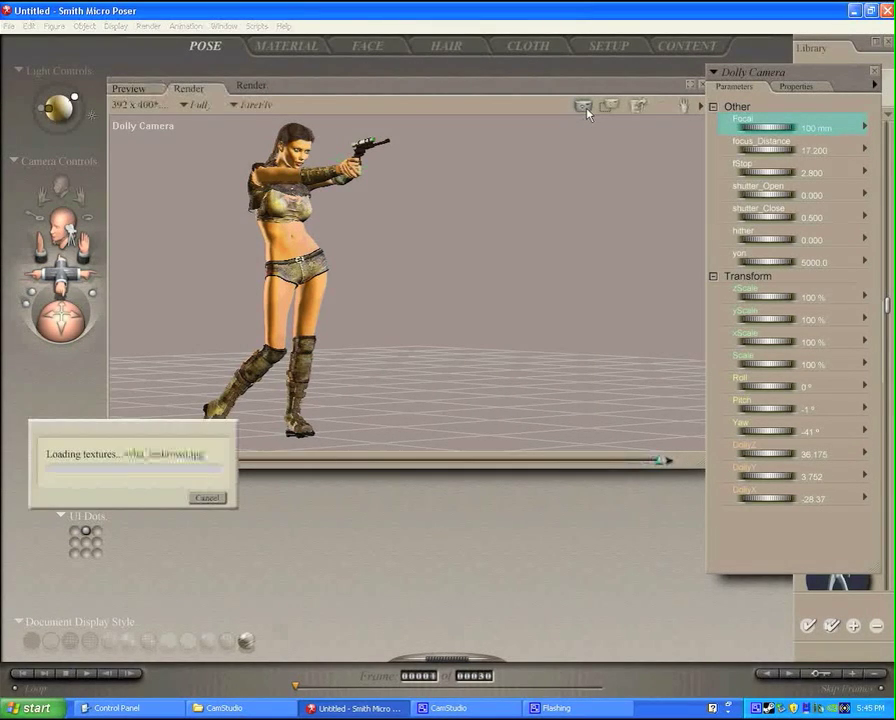